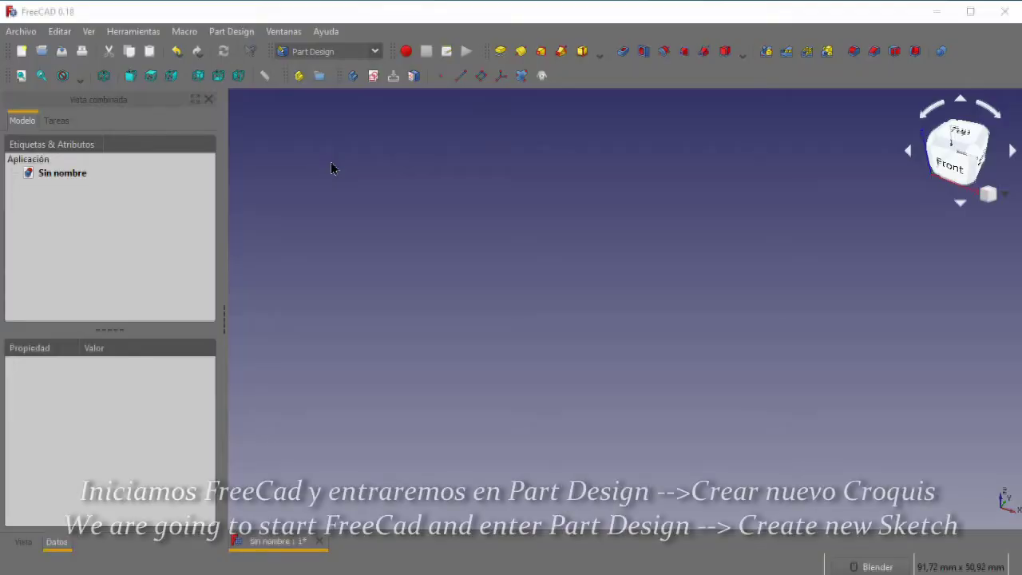
Create a new sketch on XY_Plane and enter the Sketcher
click(373, 75)
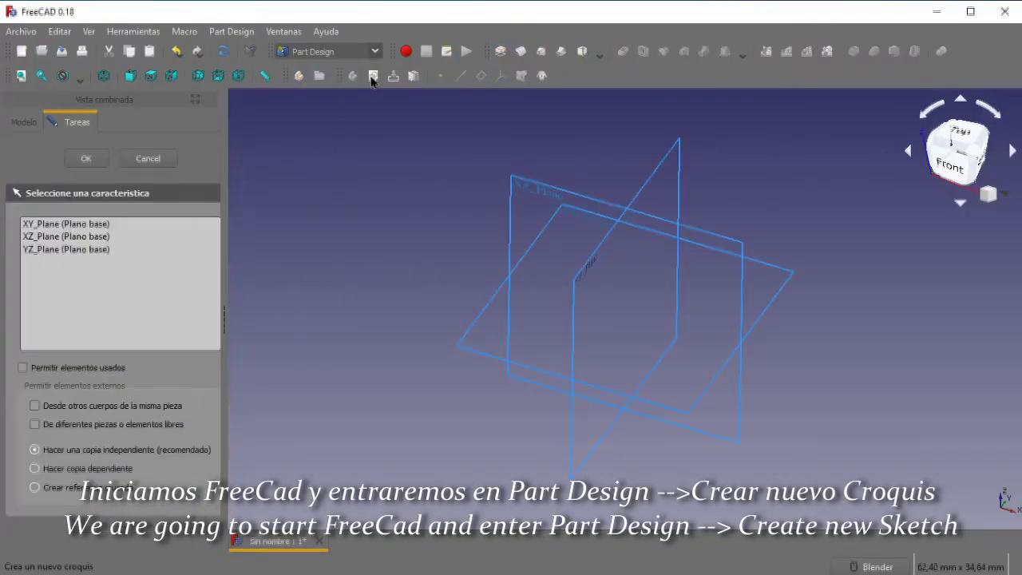
click(70, 227)
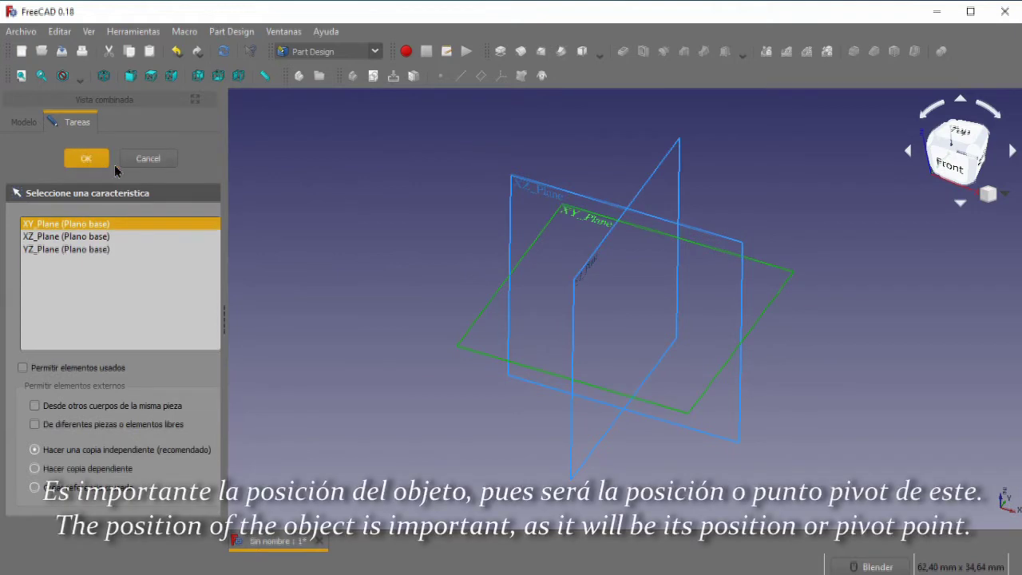
click(86, 158)
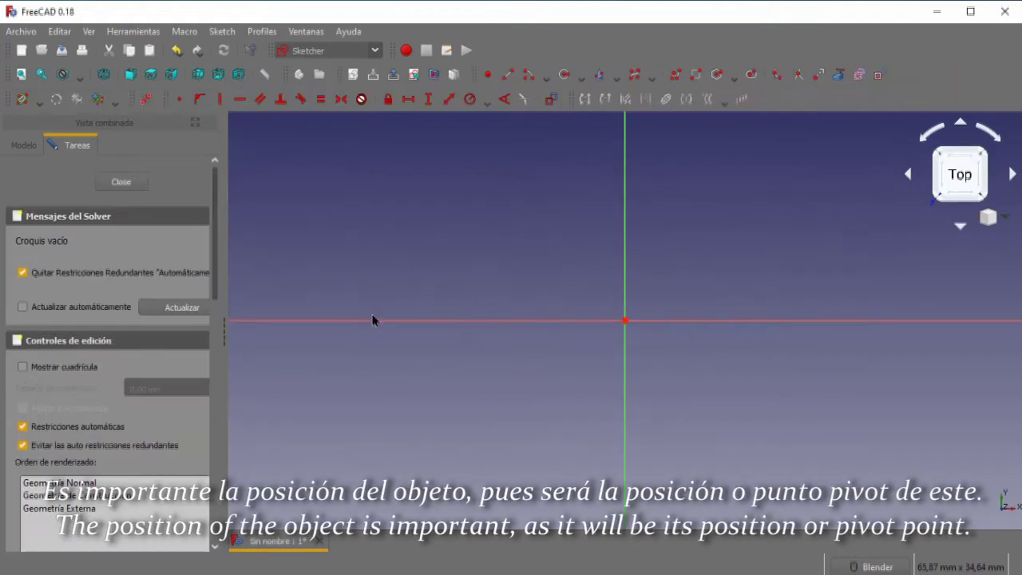
Draw two small rectangles, one above-left of the origin and one straddling the origin
click(625, 321)
click(567, 260)
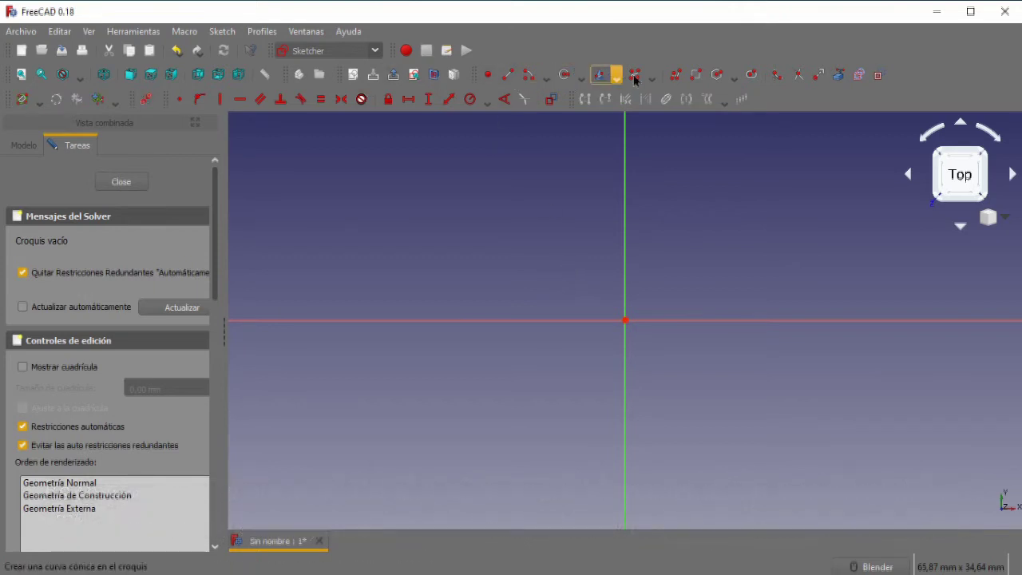
click(696, 75)
click(511, 237)
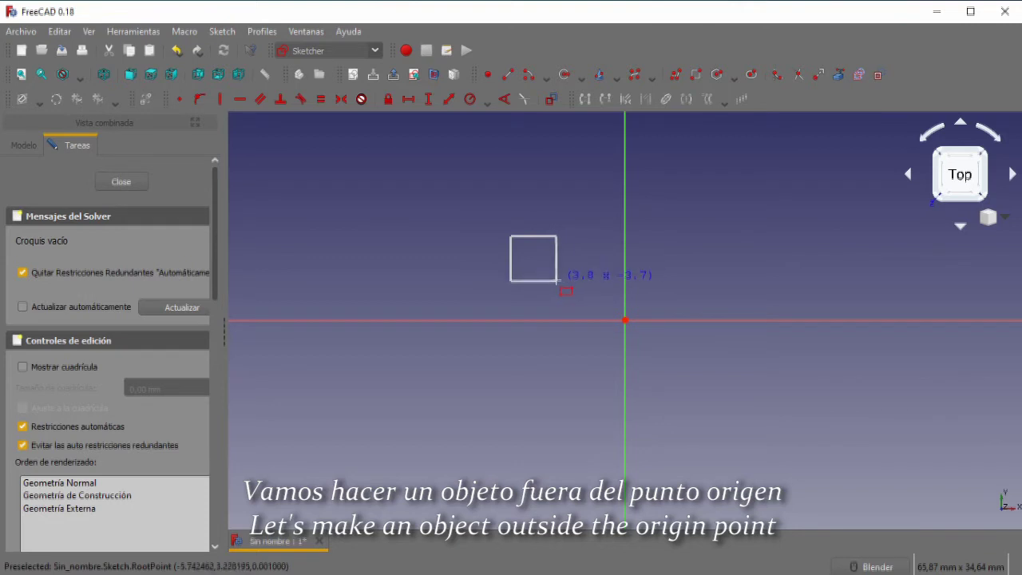
click(556, 281)
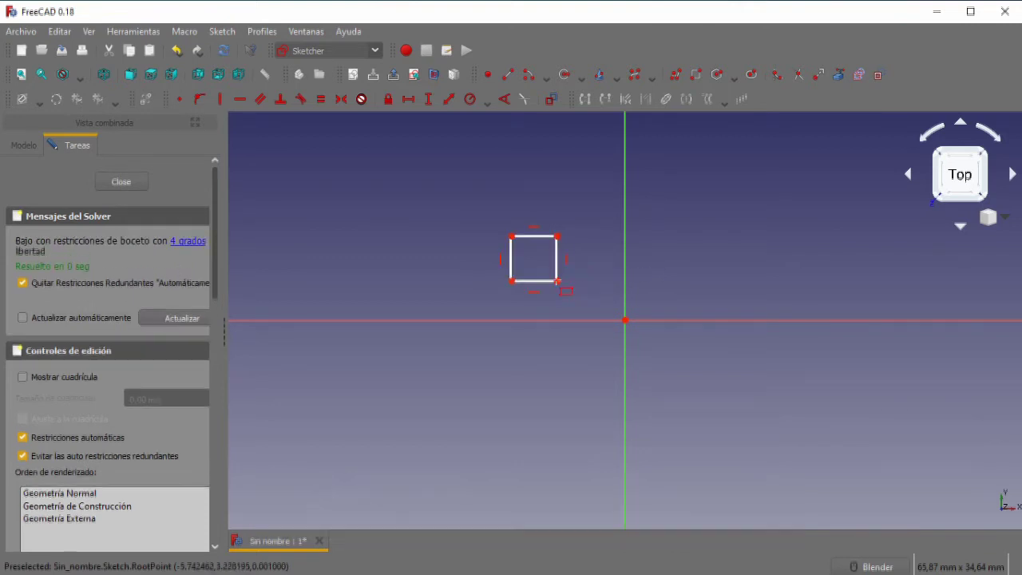
click(606, 301)
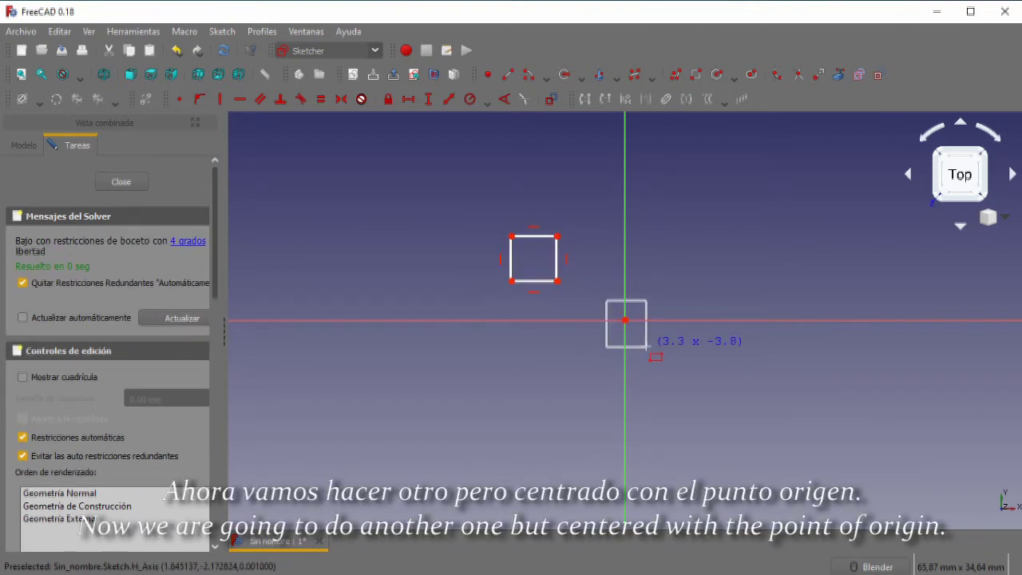
click(646, 343)
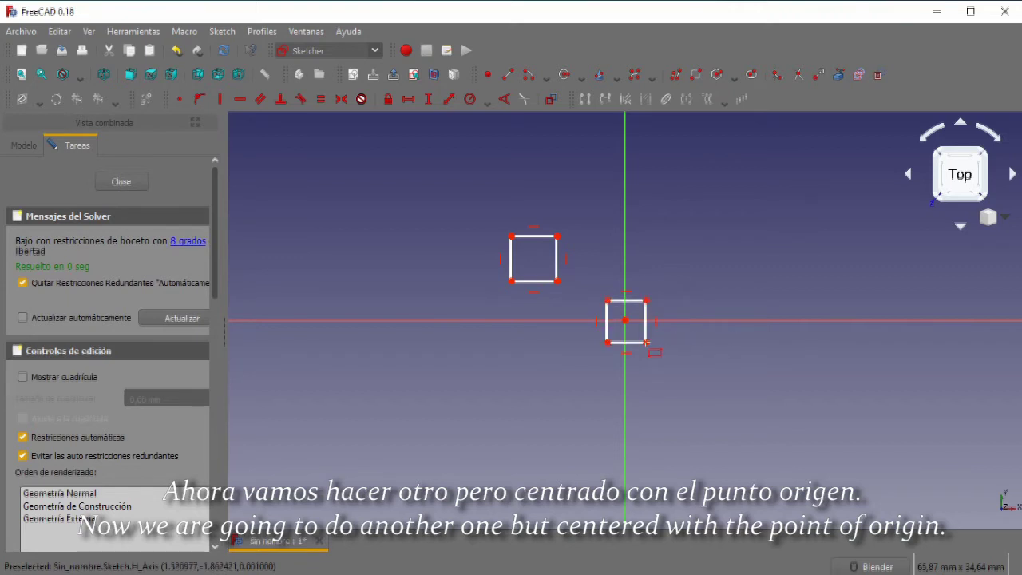
Select the small square's two left corners together with the horizontal axis
click(607, 344)
click(607, 301)
click(576, 320)
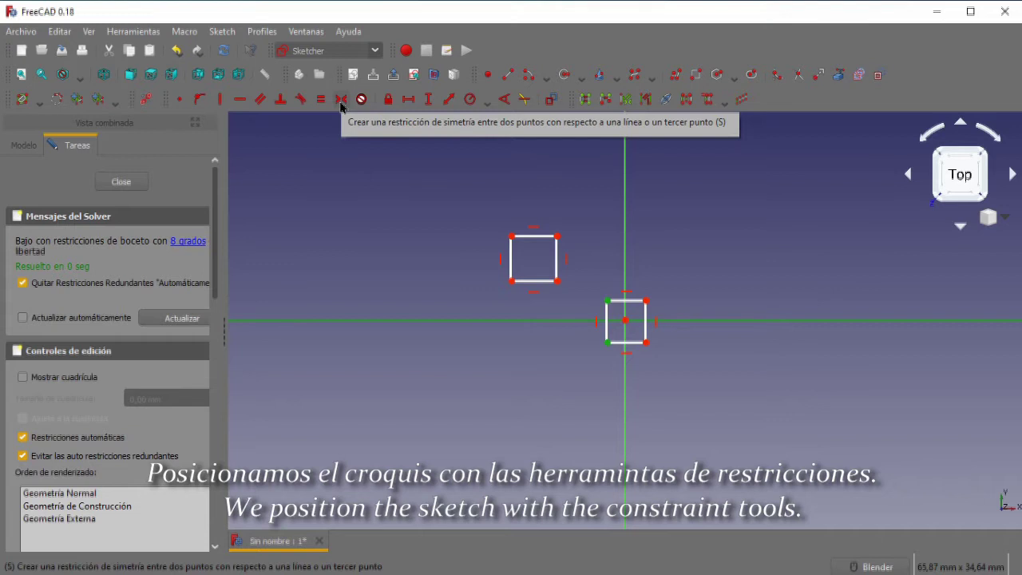
Make the square's corners symmetric about the horizontal and vertical axes, centring it on the origin
click(340, 99)
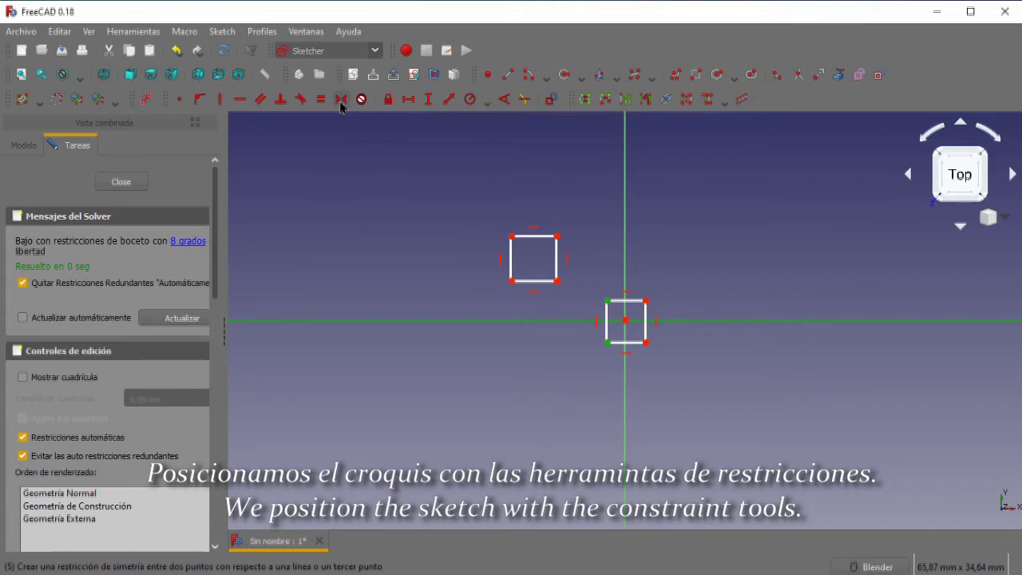
click(607, 300)
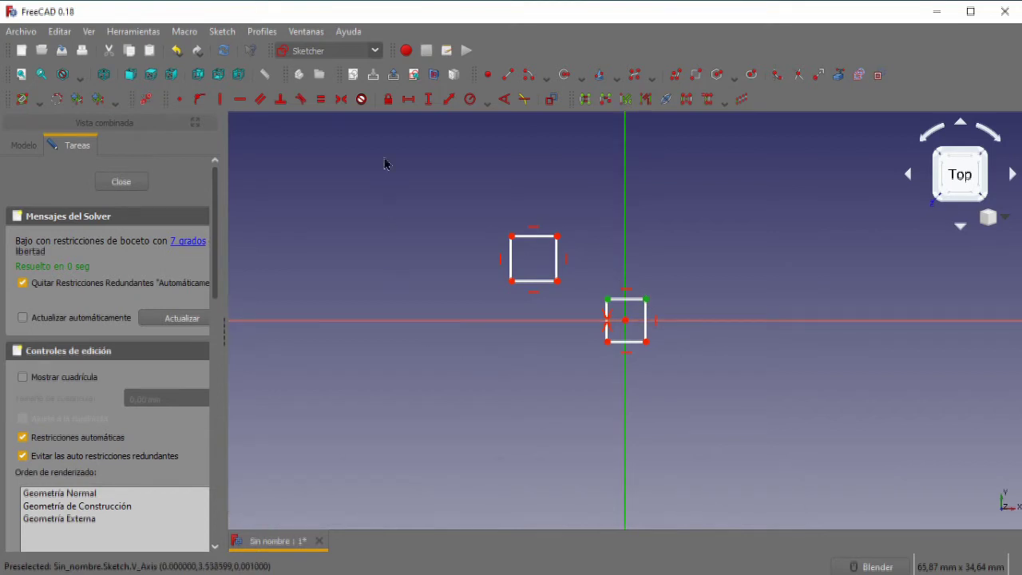
click(341, 99)
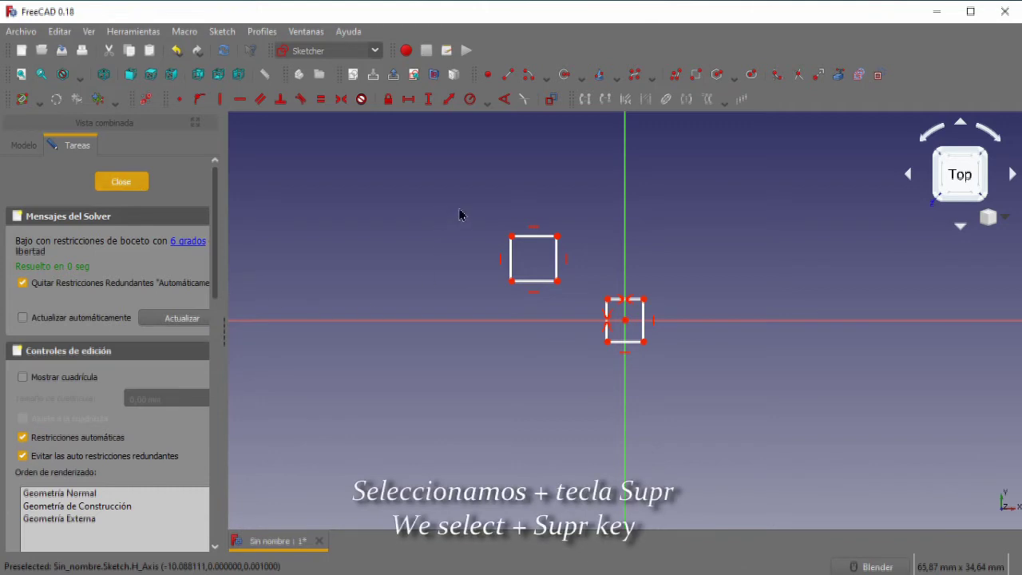
Delete the upper-left square and close the sketch
drag(459, 214, 570, 300)
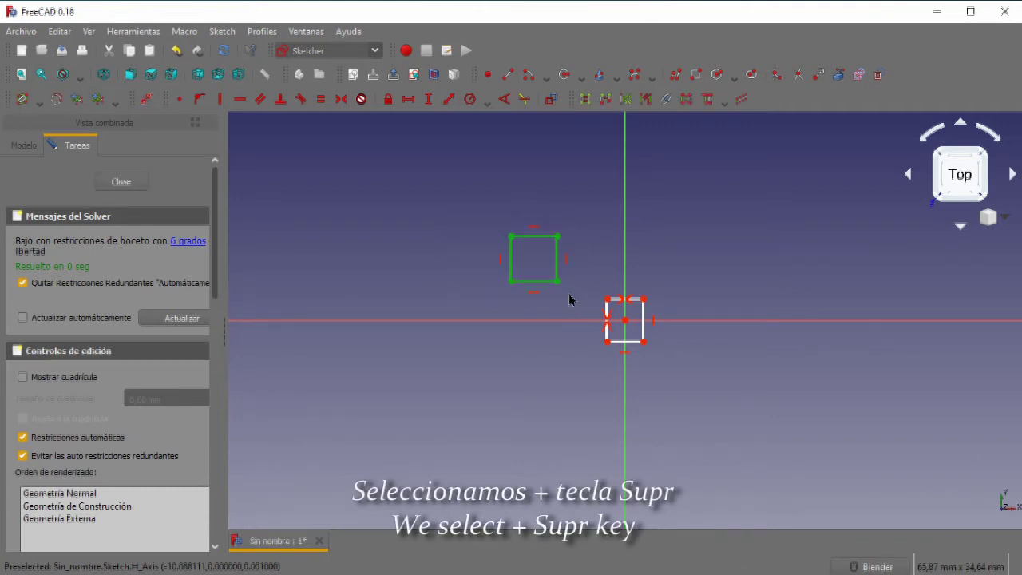
key(Delete)
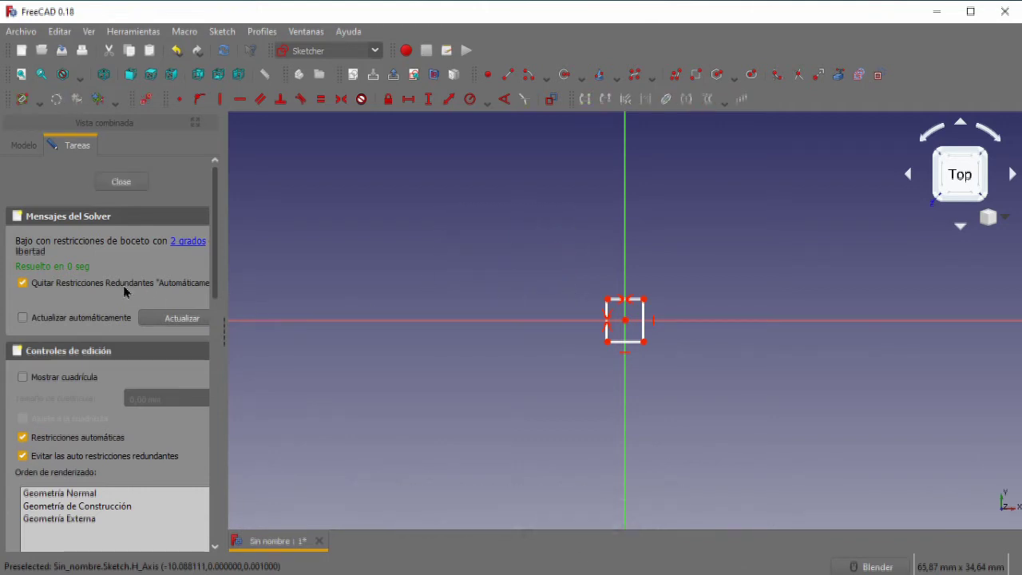
click(119, 183)
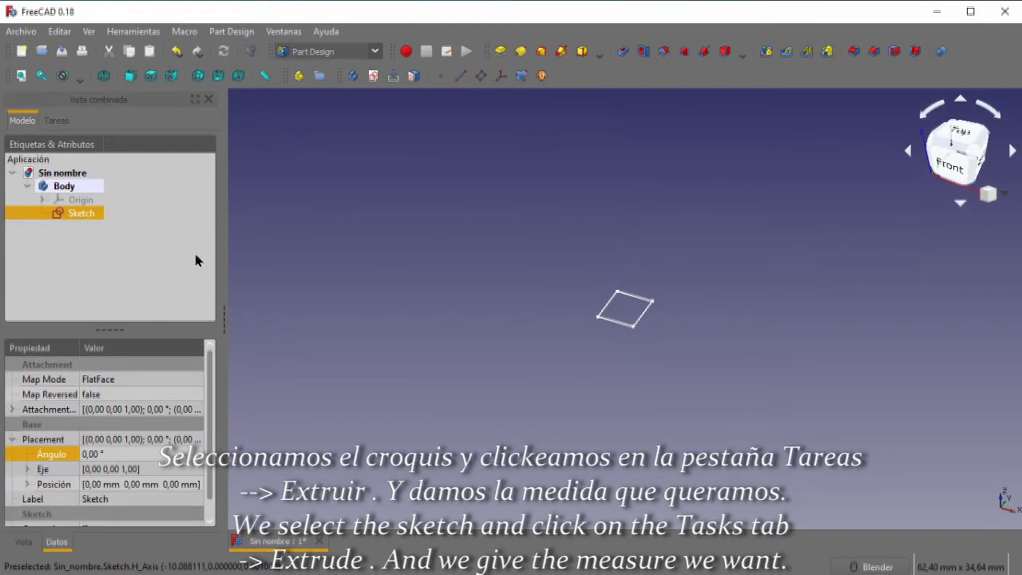
Pad the centred square into a tall box
click(55, 120)
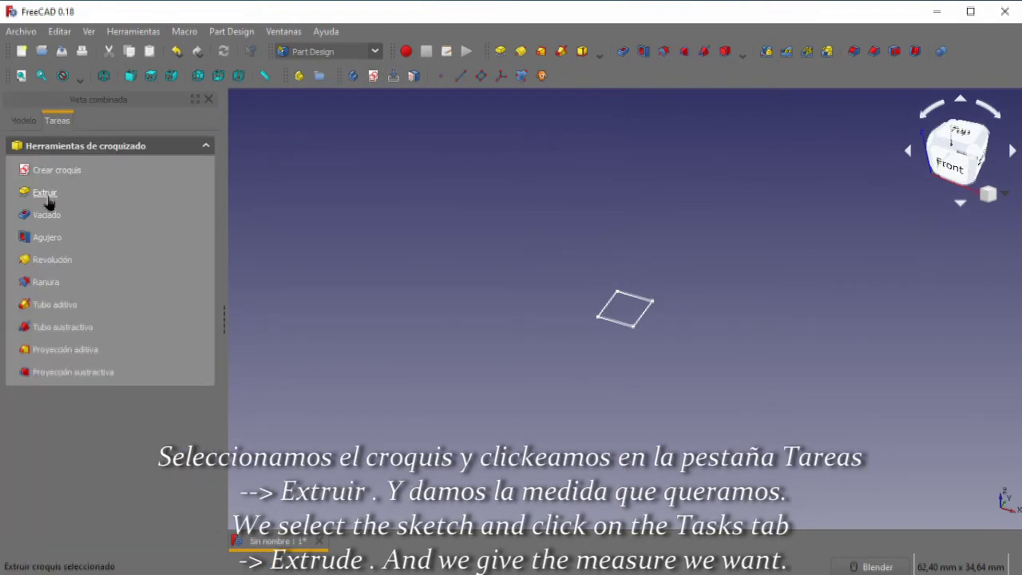
click(49, 200)
click(76, 158)
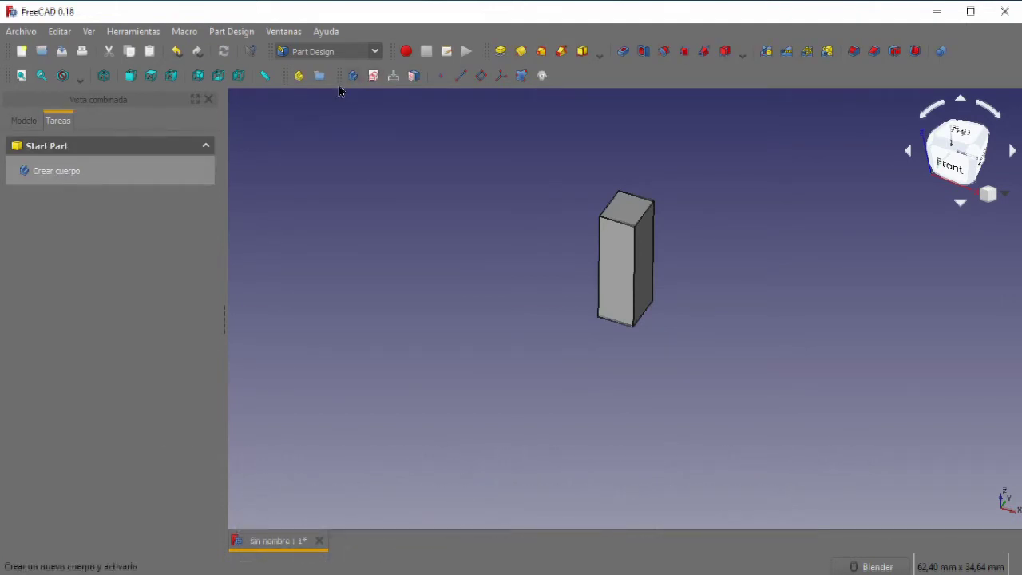
Collapse Body in the model tree and return to the Tasks panel
click(23, 120)
click(27, 188)
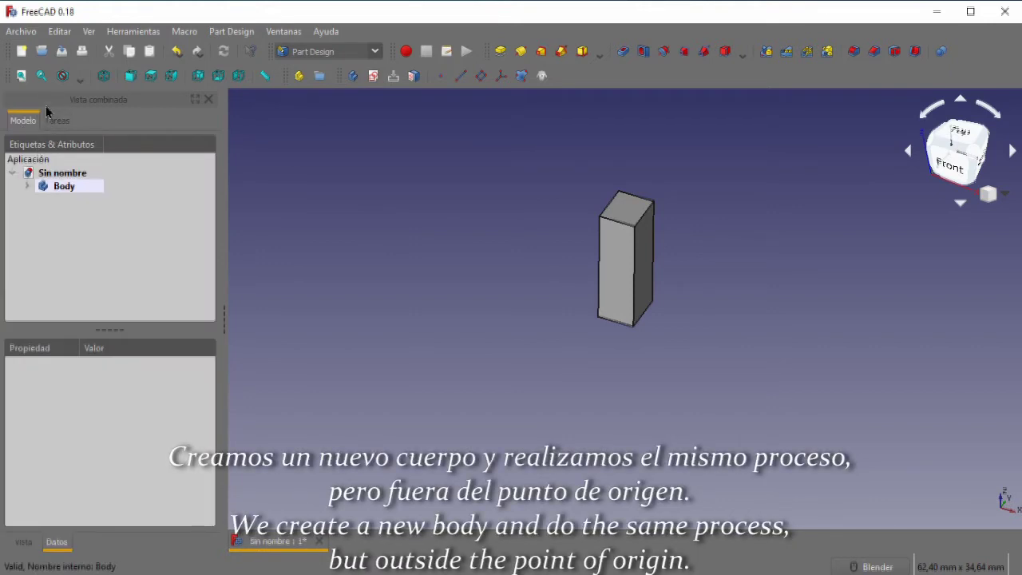
click(56, 123)
Create a second body and start a sketch on its XY_Plane001
click(46, 171)
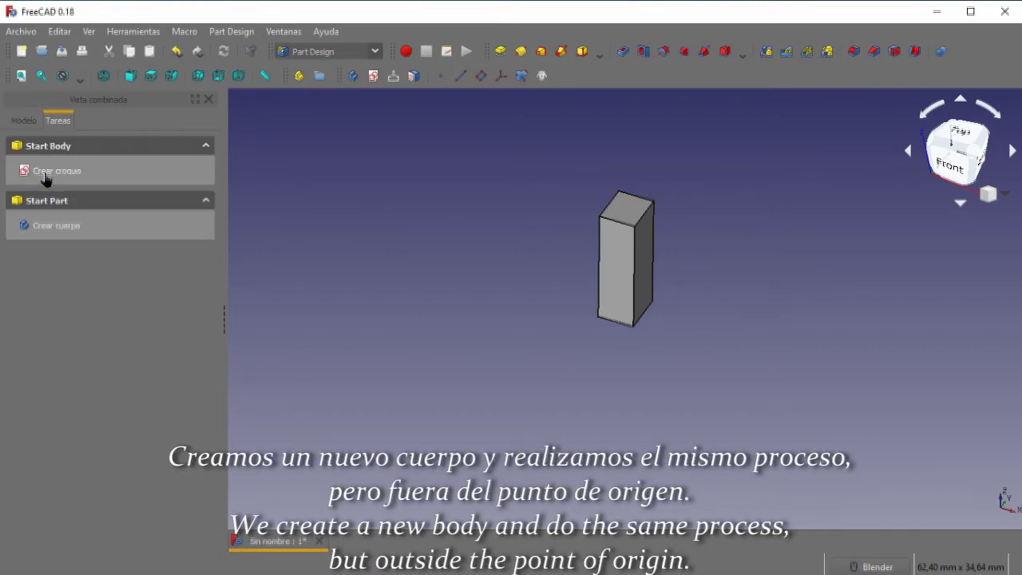
click(43, 172)
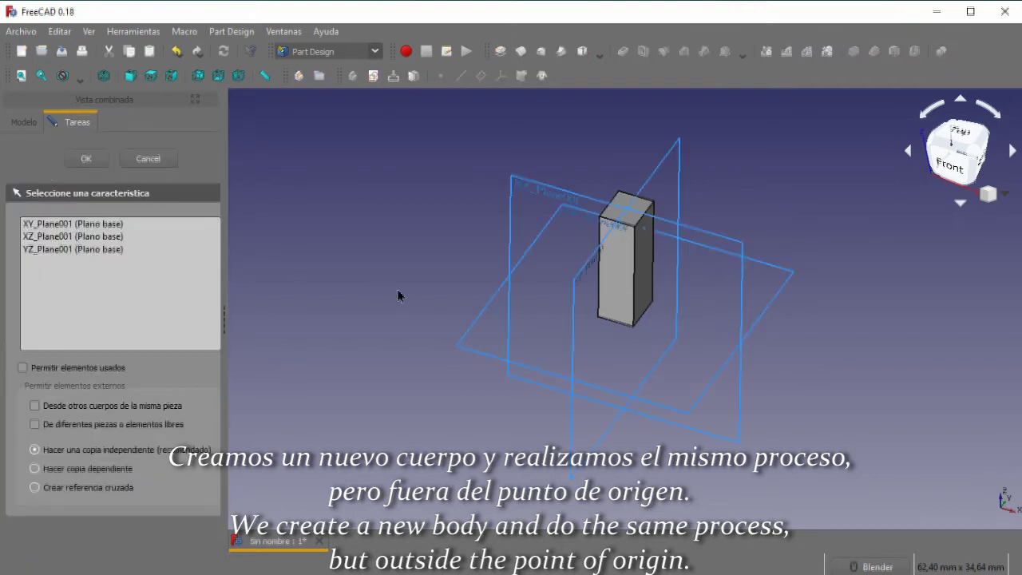
click(78, 228)
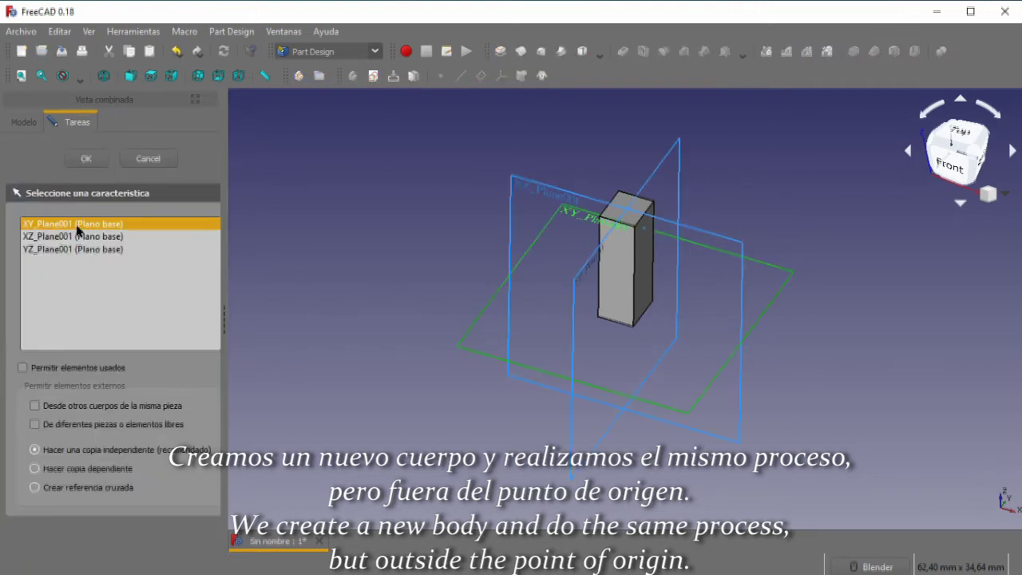
click(86, 159)
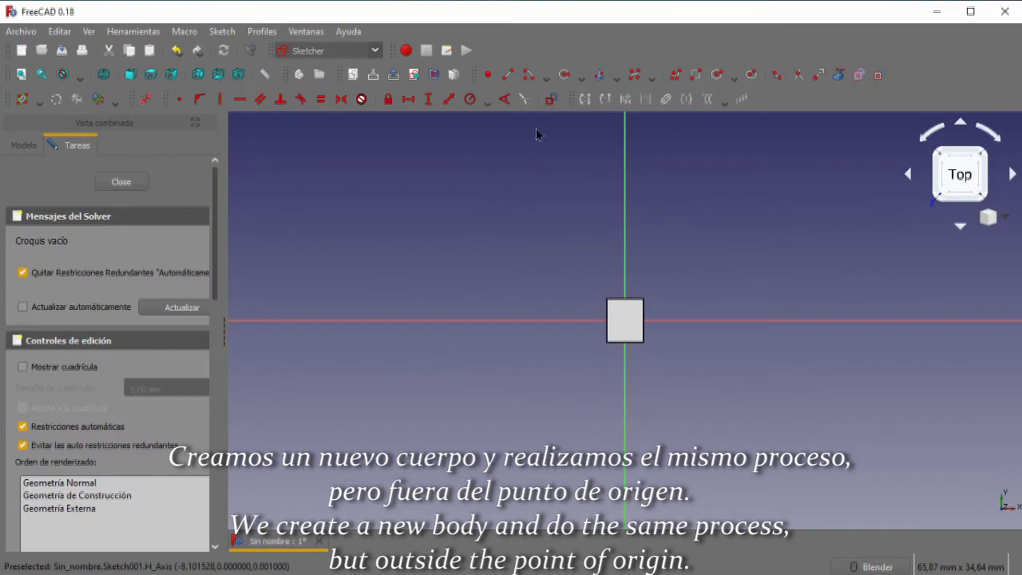
Draw a small square above-left of the origin and close the sketch
click(696, 77)
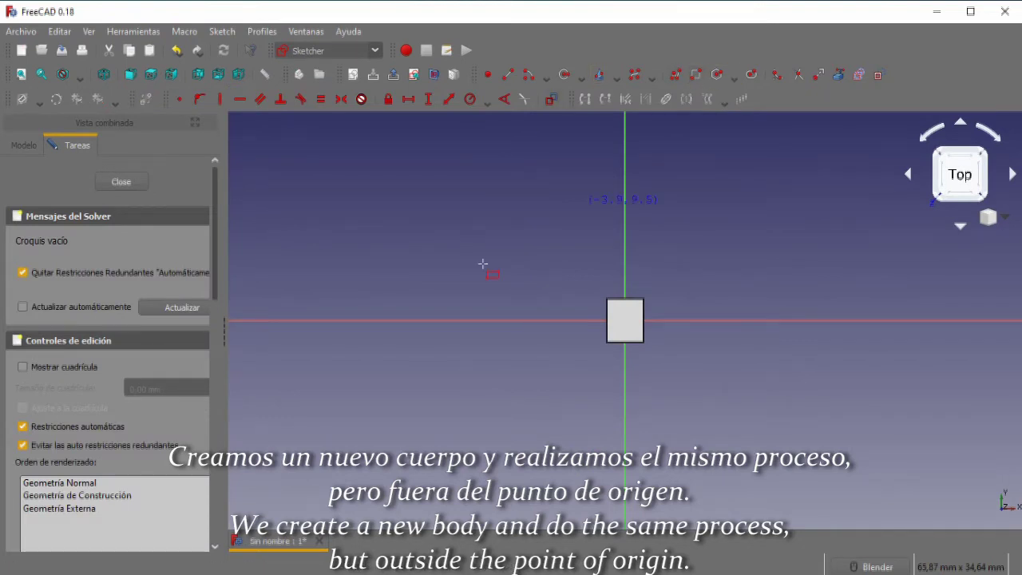
click(510, 254)
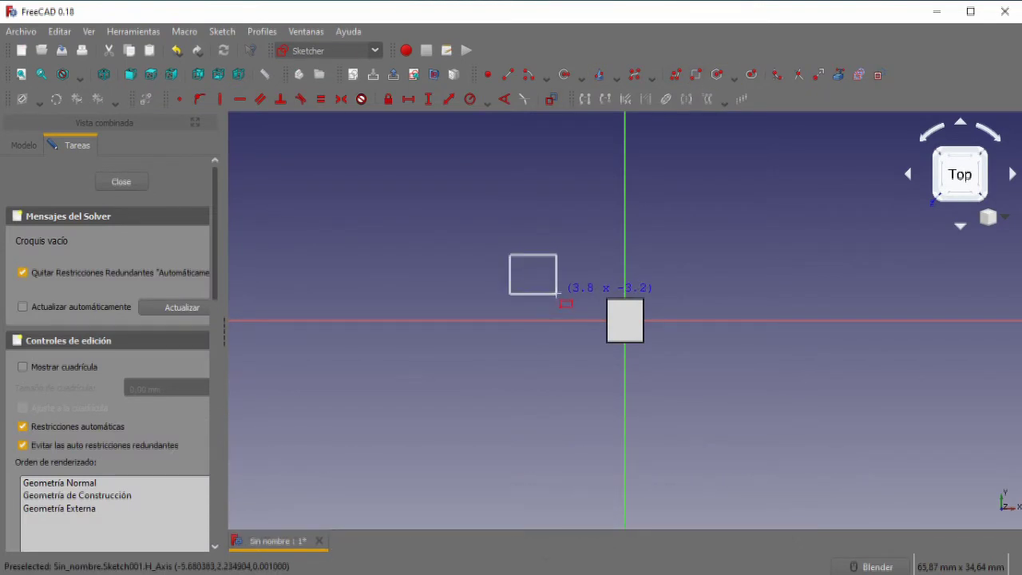
click(553, 297)
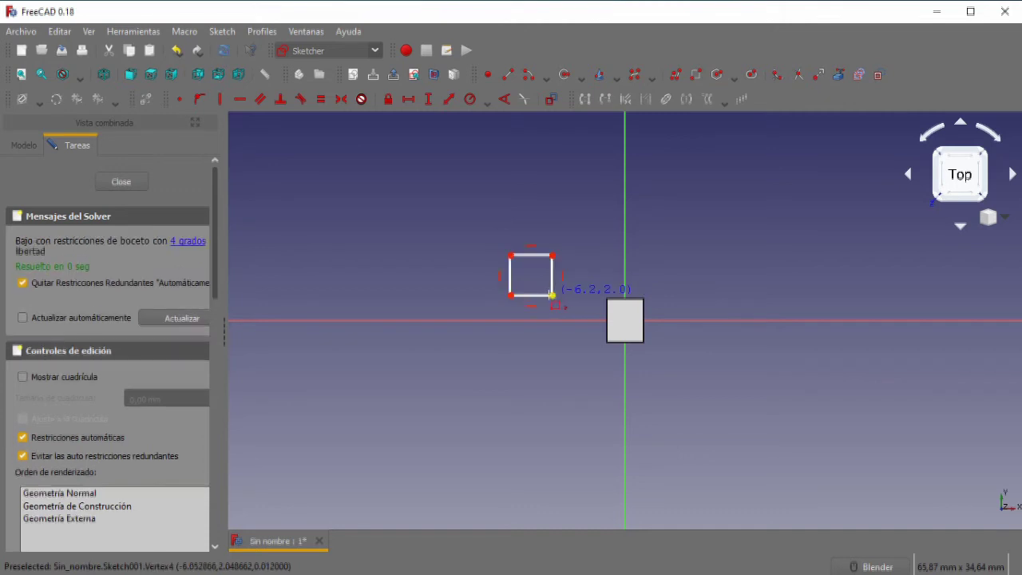
right_click(551, 295)
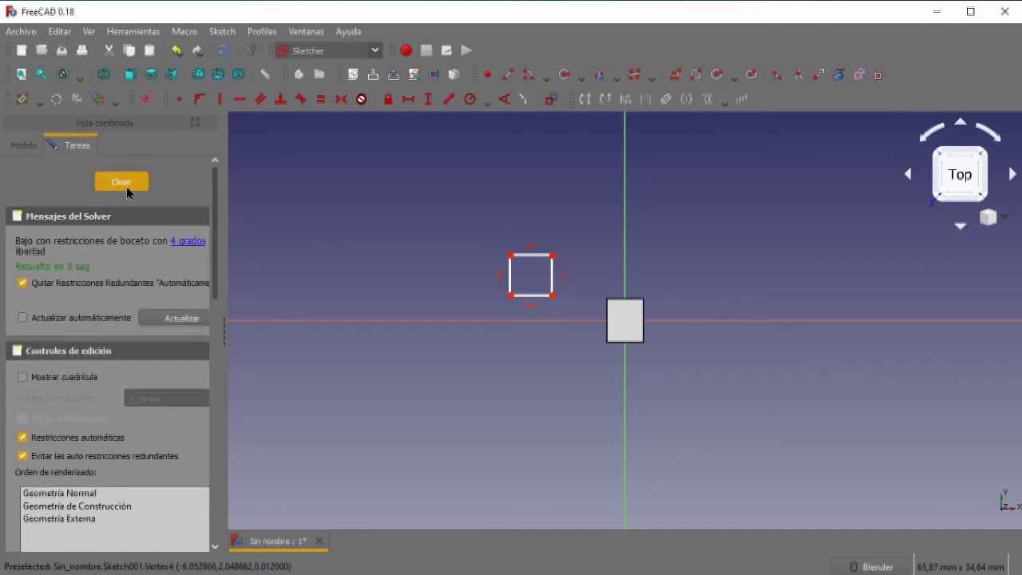
click(121, 182)
Pad the new square into a second tall box and select the two boxes
click(51, 200)
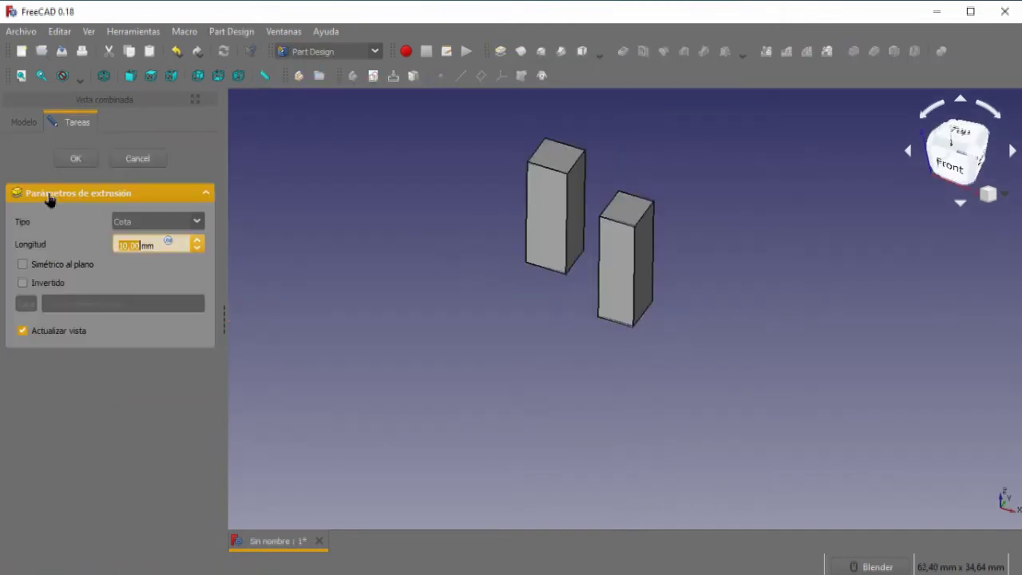
click(76, 159)
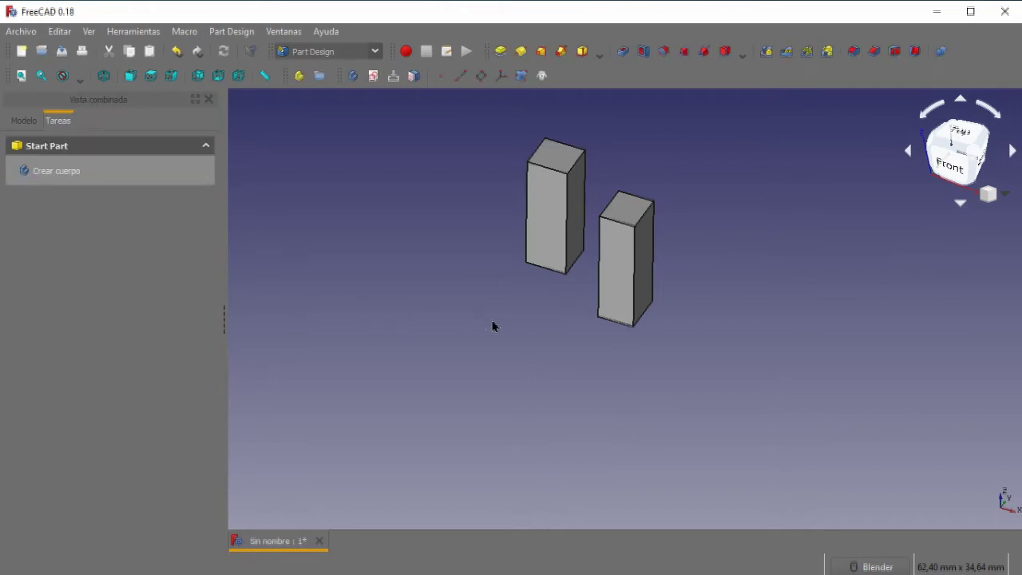
click(613, 264)
click(546, 232)
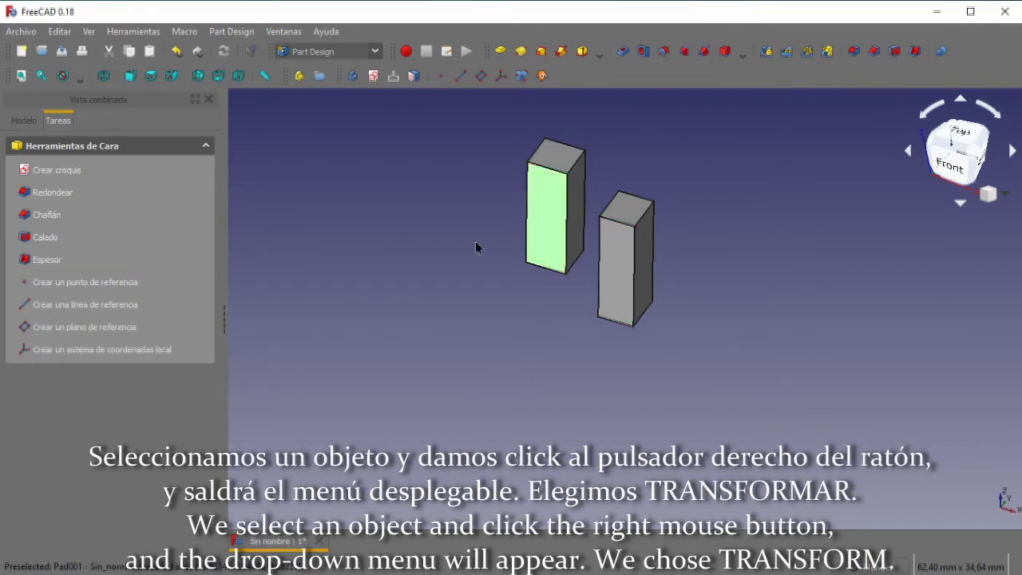
Select Body in the model tree and collapse Body001 so only the two bodies show
click(18, 122)
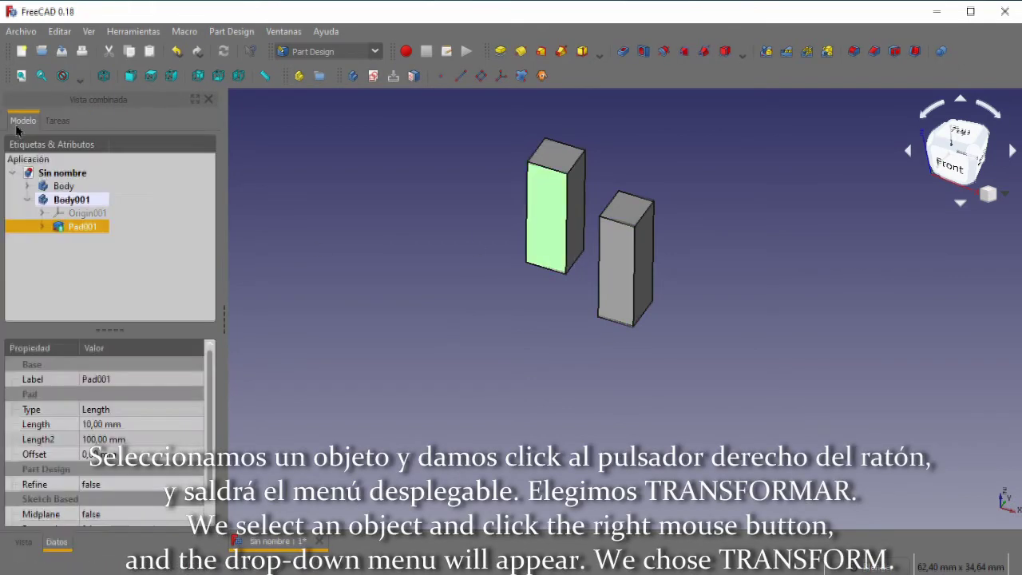
click(68, 188)
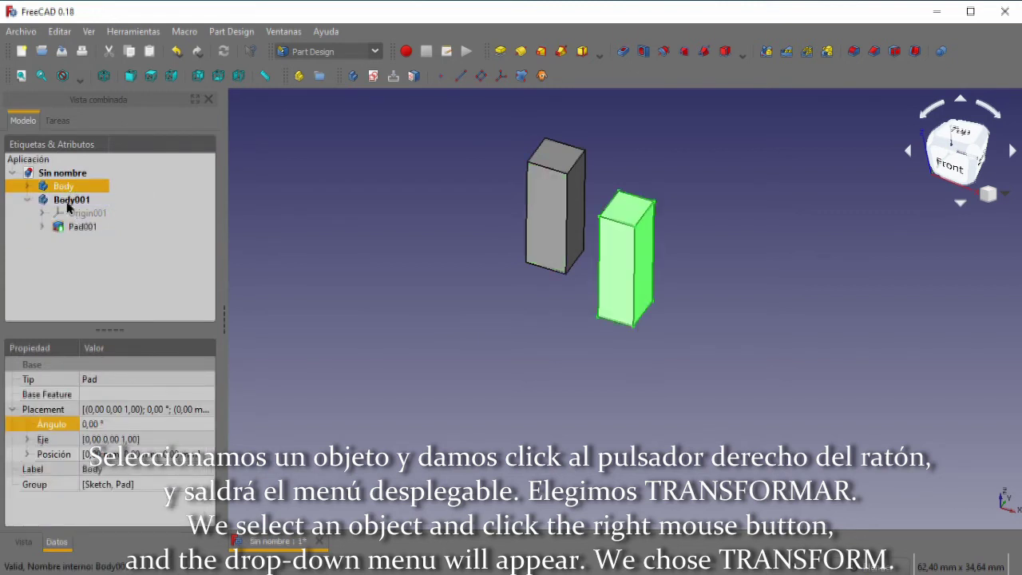
click(28, 200)
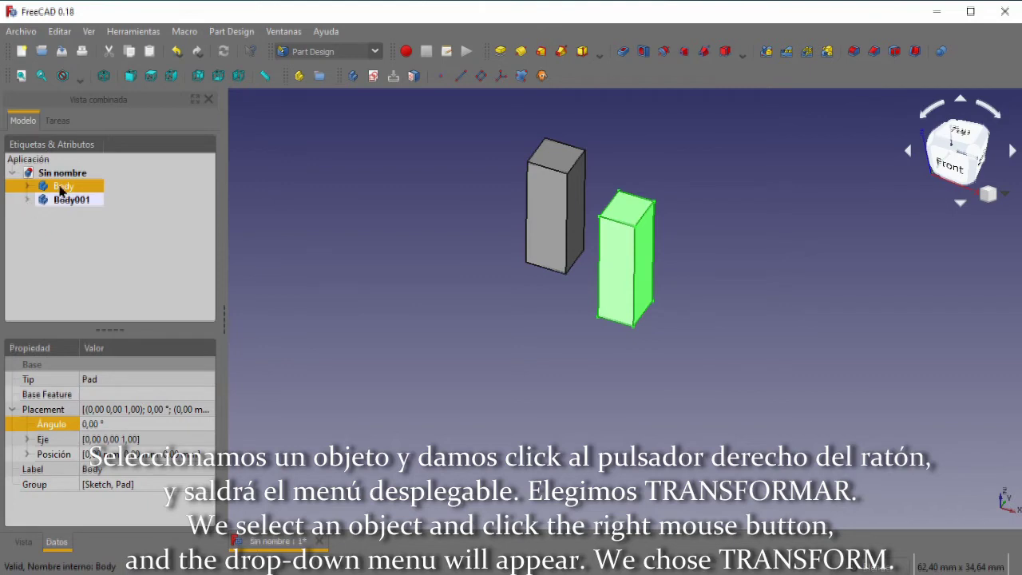
right_click(61, 190)
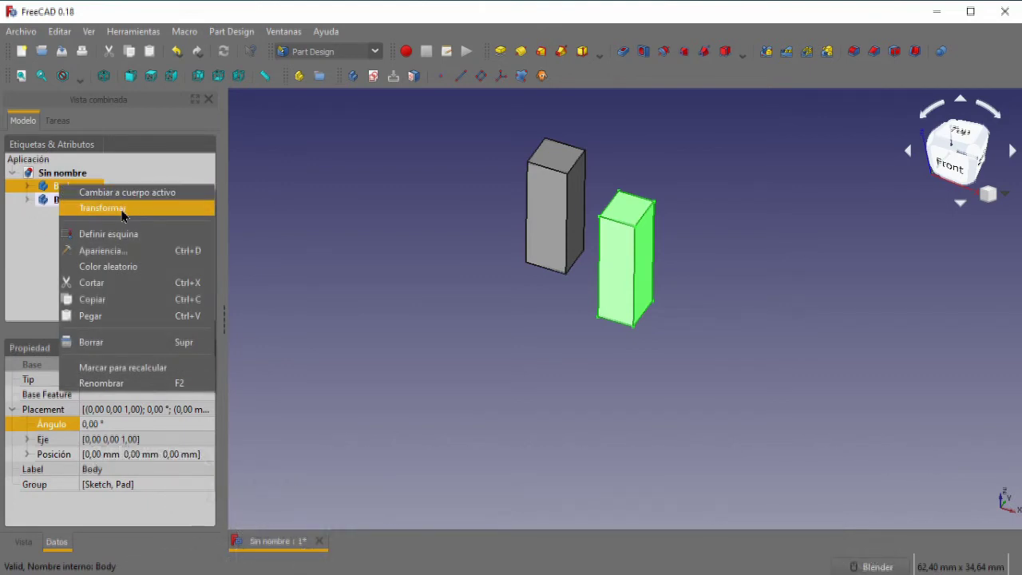
Transform Body, sliding its box along the dragger axes to the right and upward
click(123, 209)
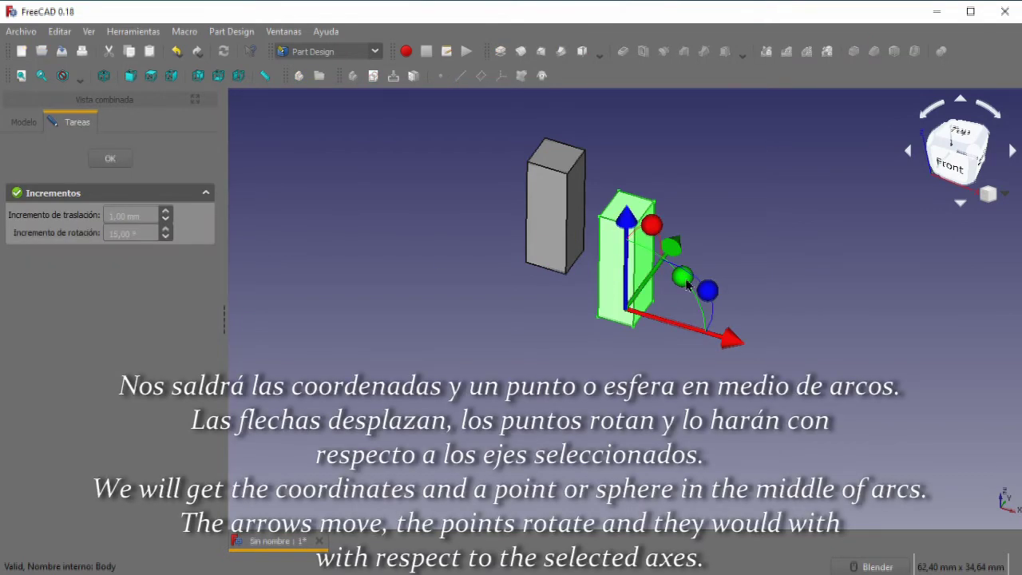
drag(667, 256, 638, 350)
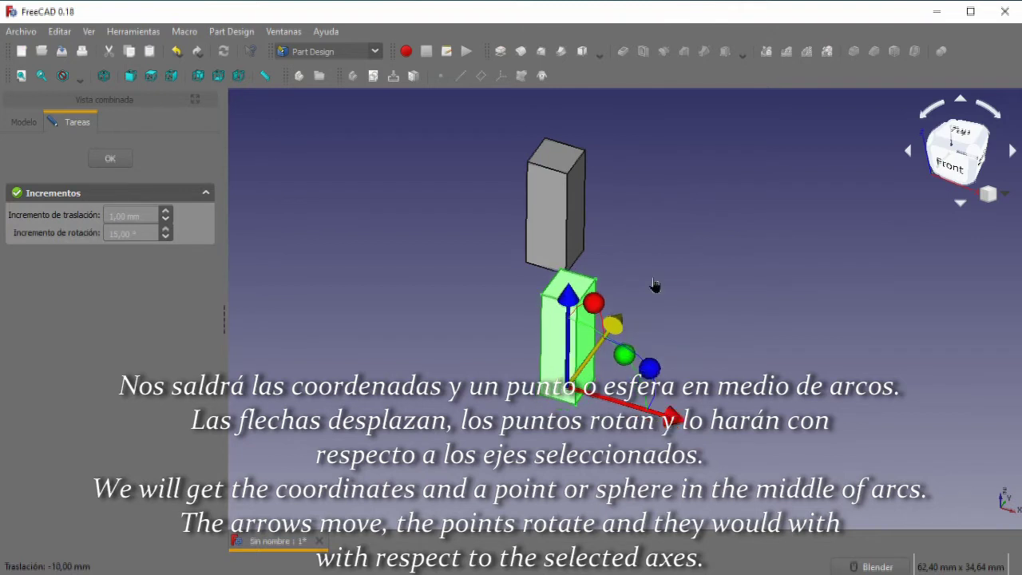
drag(638, 349, 673, 284)
mouse_move(723, 349)
mouse_down()
mouse_move(867, 407)
mouse_move(650, 365)
mouse_move(892, 405)
mouse_move(686, 370)
mouse_up()
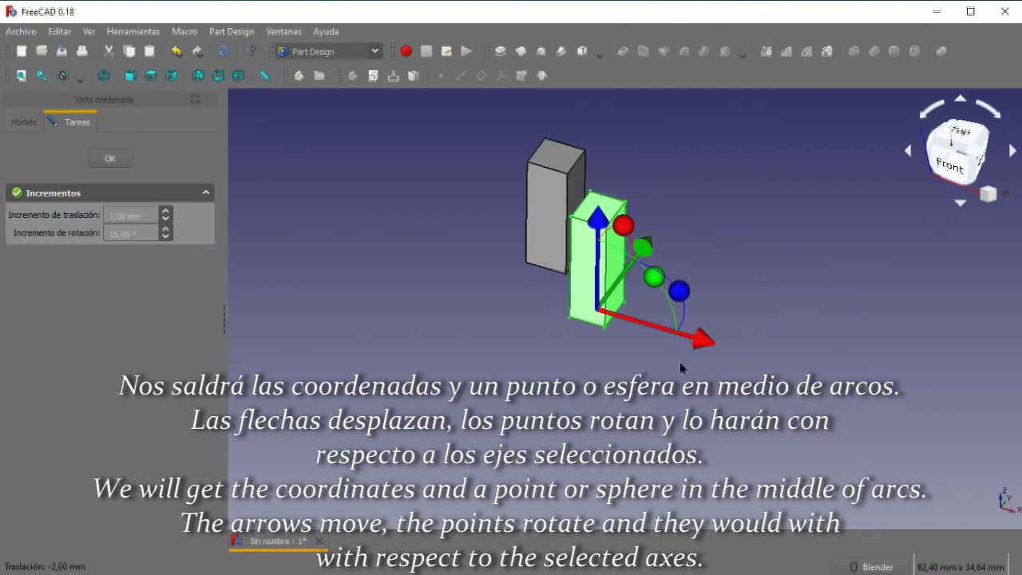
mouse_move(599, 228)
mouse_down()
mouse_move(609, 160)
mouse_move(613, 292)
mouse_move(617, 173)
mouse_move(625, 274)
mouse_up()
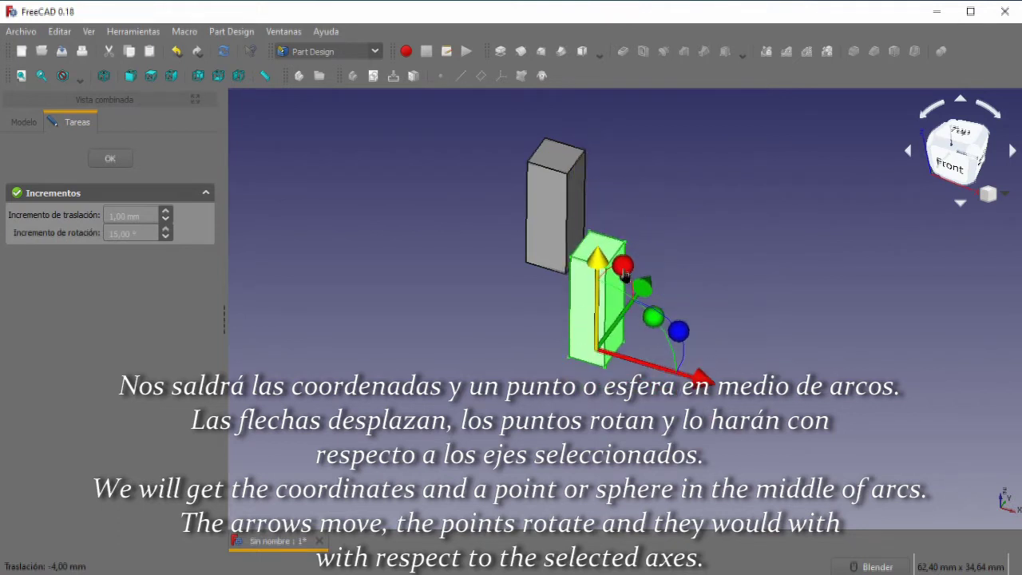
mouse_move(661, 321)
middle_down()
mouse_move(700, 279)
mouse_move(714, 288)
mouse_move(654, 357)
mouse_move(614, 346)
mouse_move(636, 270)
mouse_move(739, 271)
mouse_move(705, 267)
mouse_move(669, 283)
middle_up()
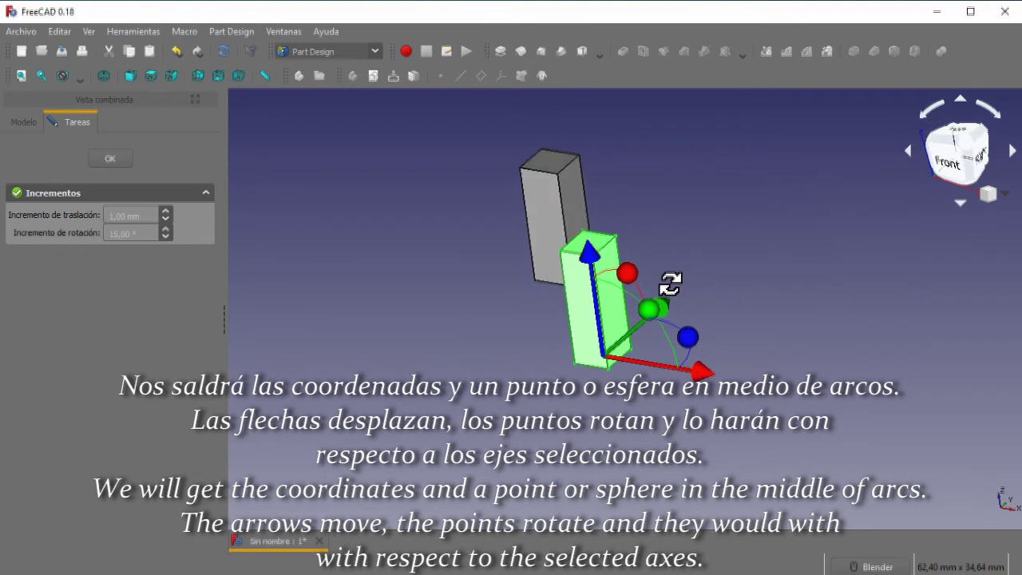
Rotate the box to 90°, tilt it 30°, shift it along X, and accept the placement
mouse_move(684, 351)
mouse_down()
mouse_move(664, 374)
mouse_move(517, 361)
mouse_move(504, 299)
mouse_move(689, 399)
mouse_move(652, 230)
mouse_up()
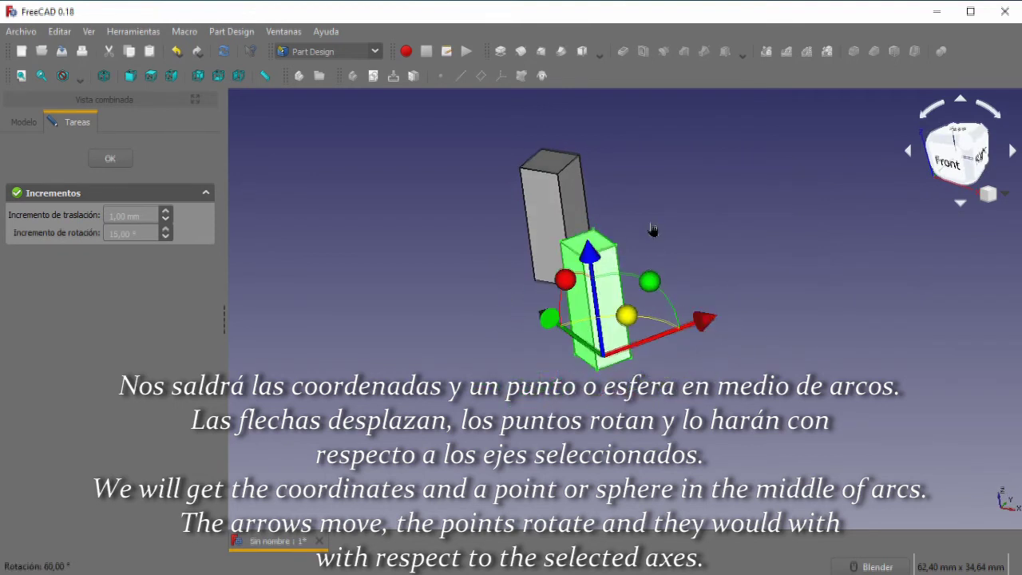
mouse_move(653, 311)
mouse_down()
mouse_move(511, 376)
mouse_move(503, 327)
mouse_move(654, 296)
mouse_move(607, 380)
mouse_move(639, 322)
mouse_move(675, 370)
mouse_move(664, 379)
mouse_move(664, 415)
mouse_move(677, 473)
mouse_move(668, 395)
mouse_move(605, 319)
mouse_move(512, 278)
mouse_move(627, 354)
mouse_move(611, 354)
mouse_up()
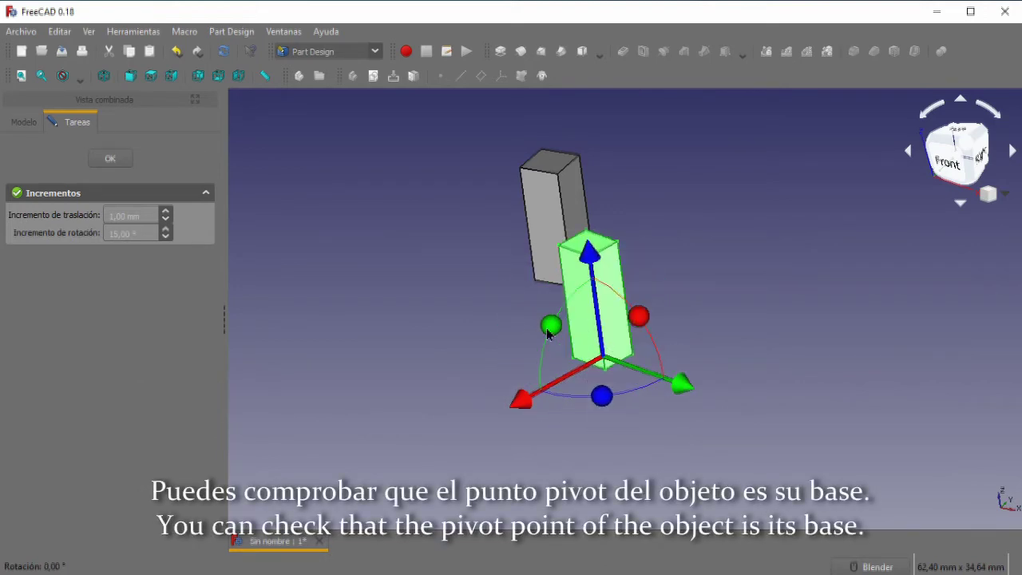
mouse_move(548, 330)
mouse_down()
mouse_move(520, 447)
mouse_move(560, 341)
mouse_move(662, 253)
mouse_move(584, 365)
mouse_move(594, 330)
mouse_move(588, 346)
mouse_up()
mouse_move(511, 406)
mouse_down()
mouse_move(641, 347)
mouse_move(603, 387)
mouse_up()
click(554, 232)
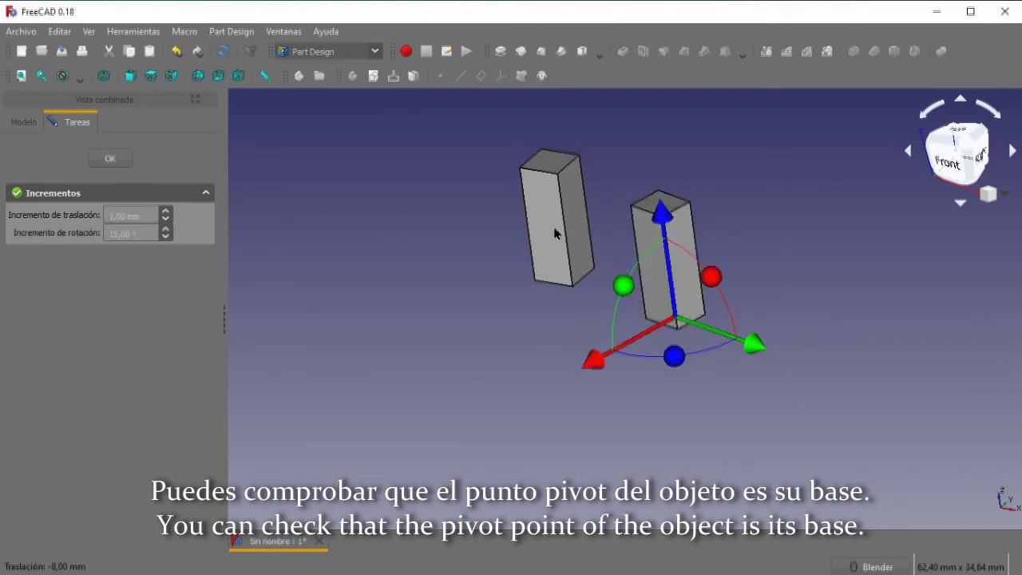
click(121, 160)
click(62, 187)
Reopen the Body transform and close it without changes
right_click(61, 190)
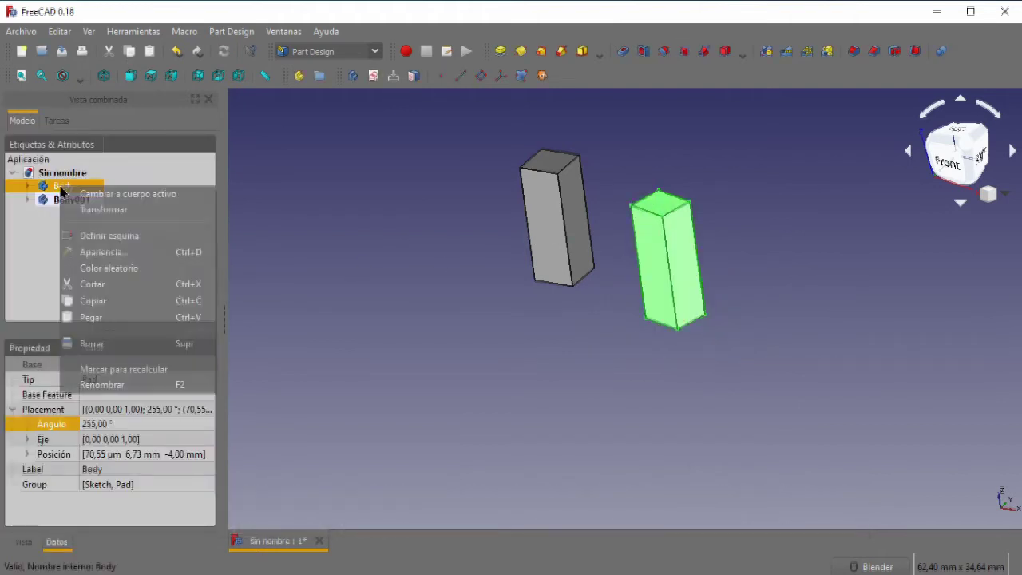
click(90, 211)
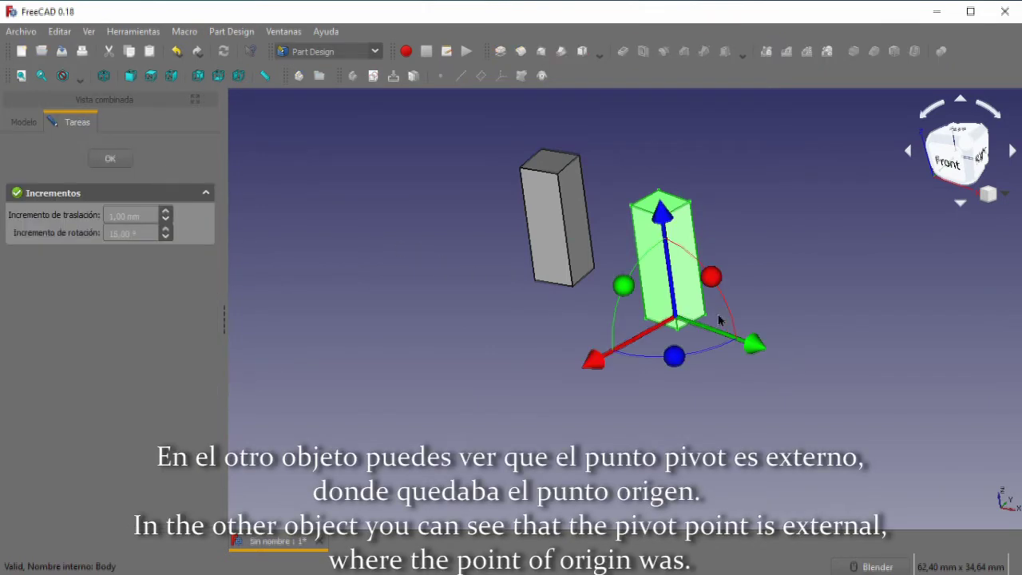
click(111, 159)
click(72, 200)
Swing Body001 around its external pivot (60°, 120°, 150°, then 30° about another axis) and finish the transform
right_click(78, 206)
click(120, 225)
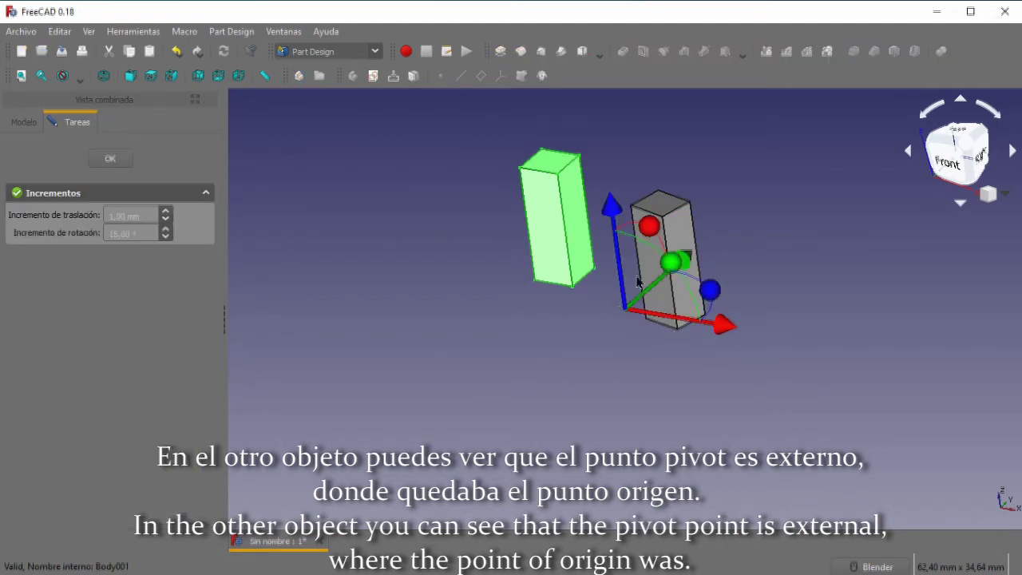
mouse_move(671, 261)
mouse_down()
mouse_move(708, 361)
mouse_move(697, 361)
mouse_move(688, 294)
mouse_move(656, 248)
mouse_move(597, 225)
mouse_move(654, 244)
mouse_up()
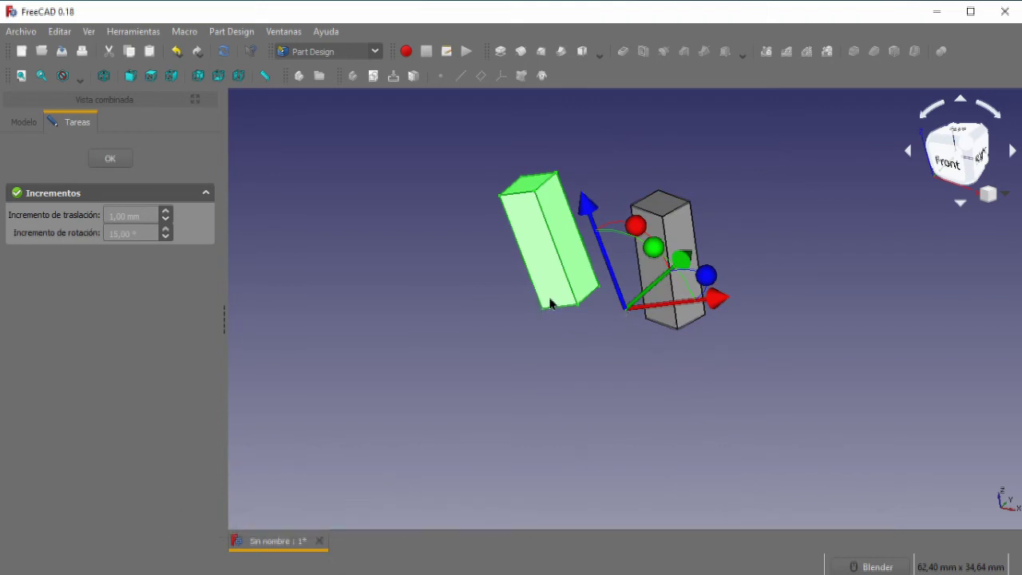
mouse_move(652, 248)
mouse_down()
mouse_move(737, 325)
mouse_move(748, 372)
mouse_move(667, 270)
mouse_move(698, 237)
mouse_move(753, 273)
mouse_move(666, 220)
mouse_up()
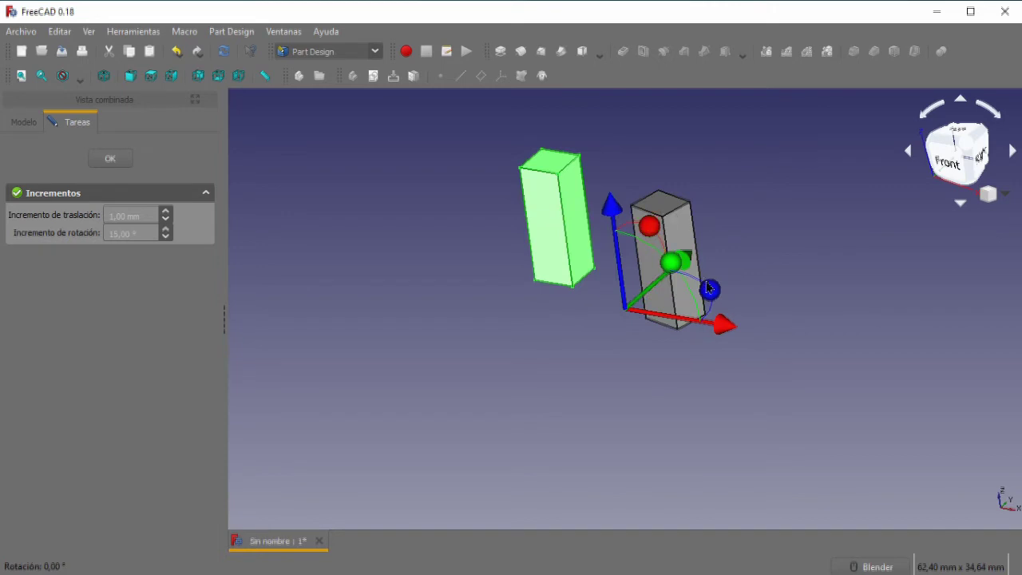
mouse_move(709, 290)
mouse_down()
mouse_move(496, 393)
mouse_move(394, 256)
mouse_up()
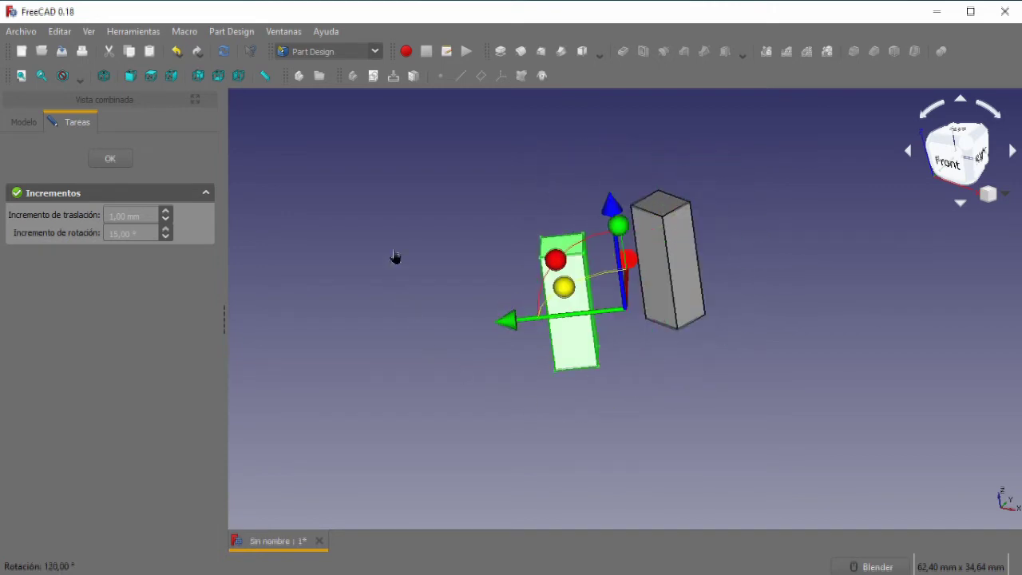
mouse_move(434, 285)
mouse_down()
mouse_move(691, 254)
mouse_move(647, 226)
mouse_move(549, 344)
mouse_move(621, 348)
mouse_move(678, 338)
mouse_move(735, 299)
mouse_move(724, 289)
mouse_up()
mouse_move(646, 231)
mouse_down()
mouse_move(618, 255)
mouse_move(586, 347)
mouse_move(632, 230)
mouse_move(649, 225)
mouse_up()
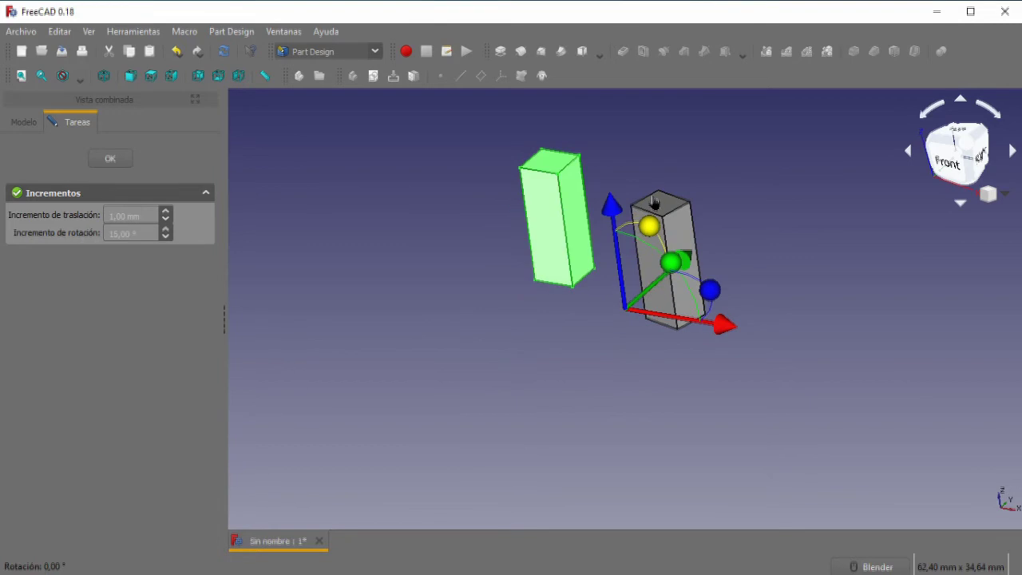
click(112, 162)
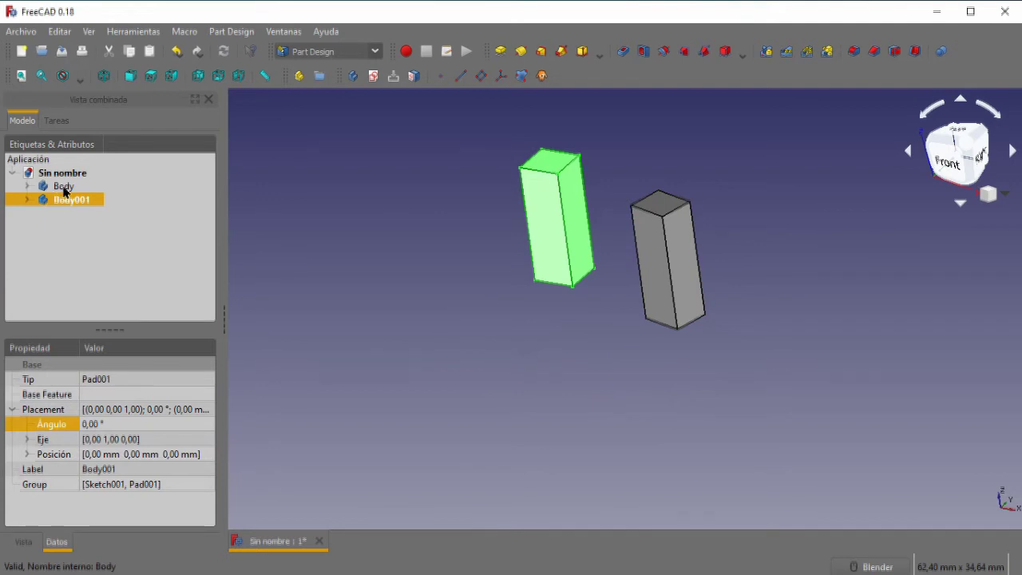
click(104, 75)
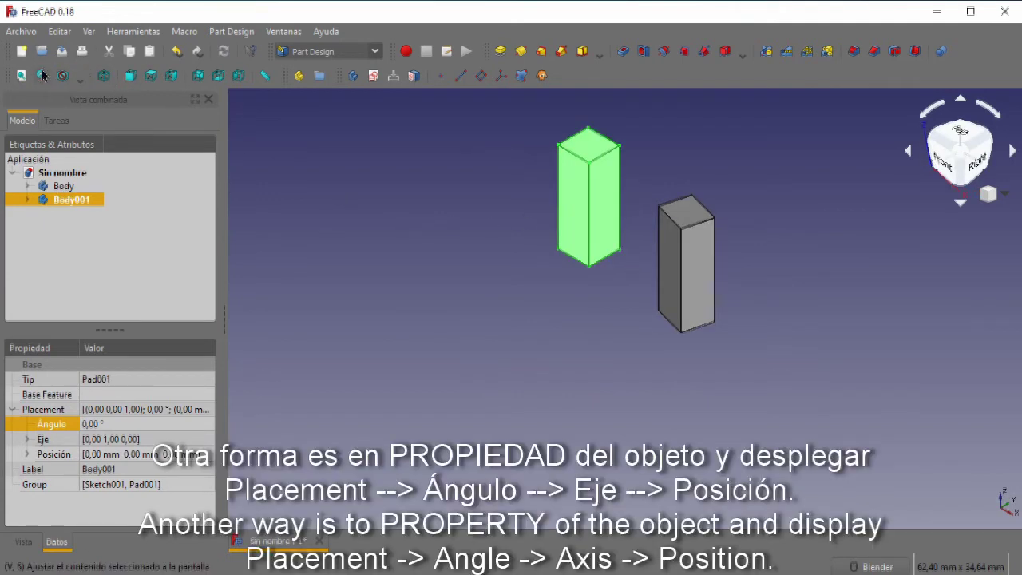
Change Body's Placement angle from 255° to 0°, then select Body001
scroll(659, 133, up, 3)
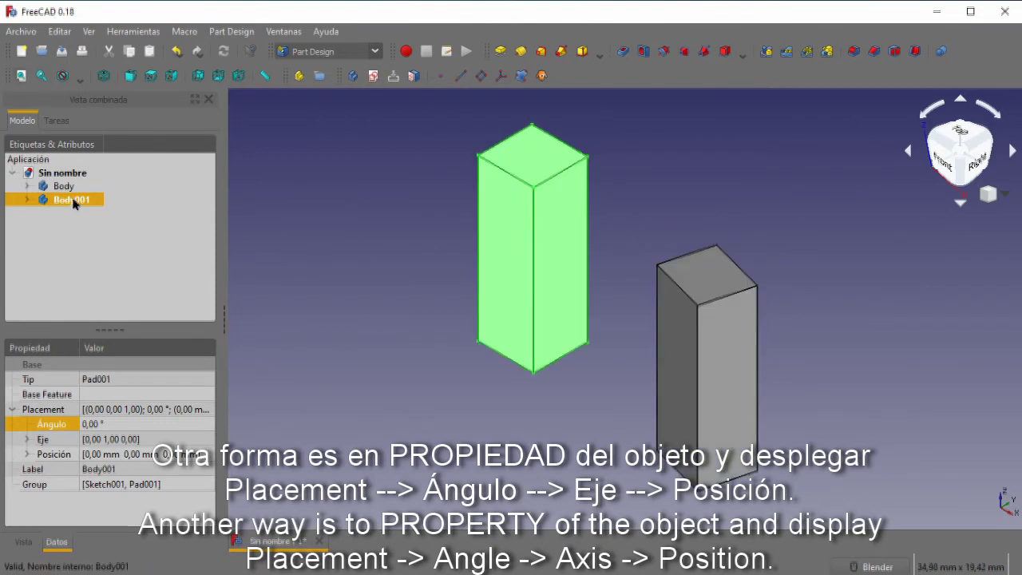
click(27, 186)
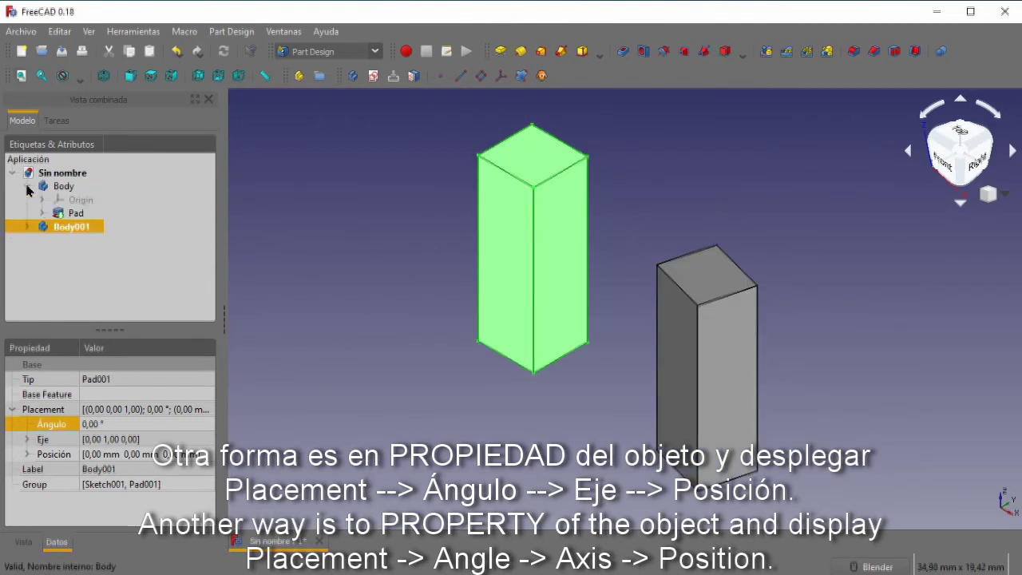
click(65, 187)
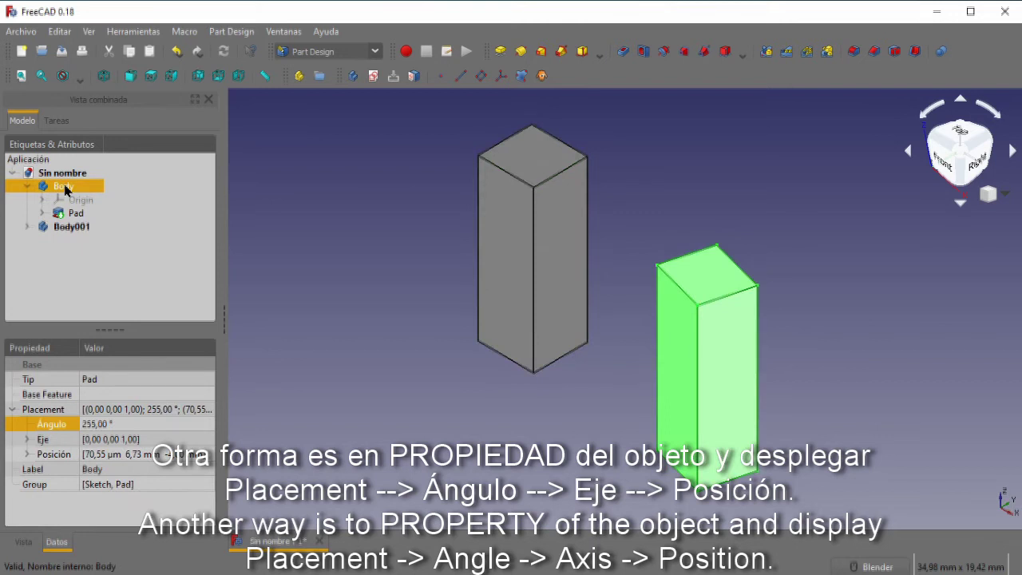
click(27, 187)
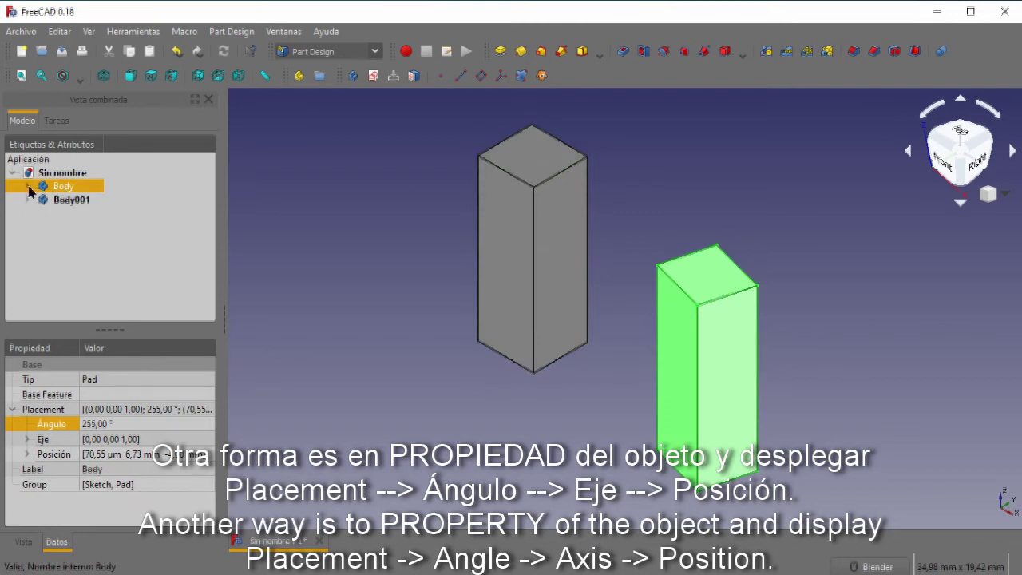
click(87, 426)
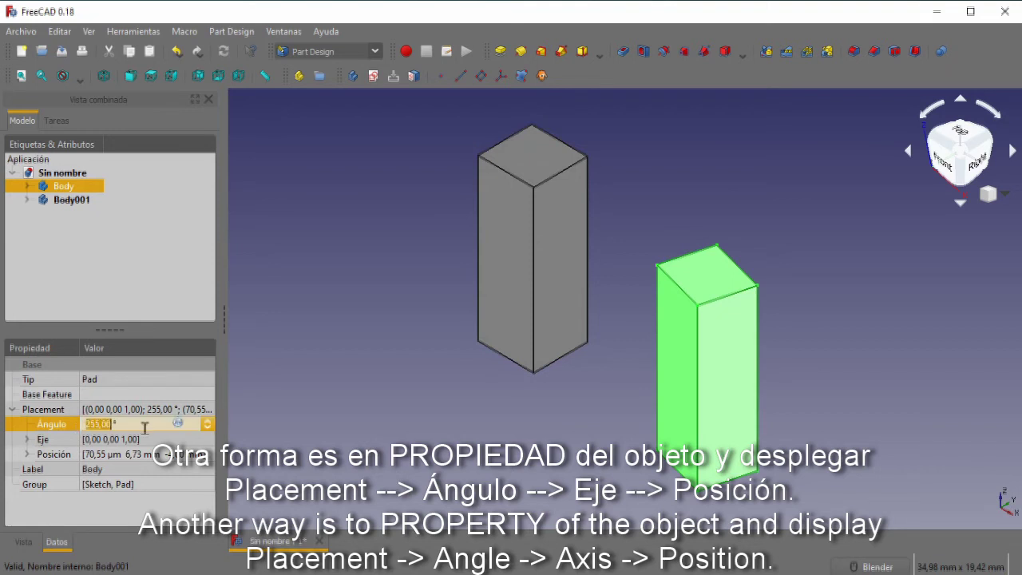
text(0)
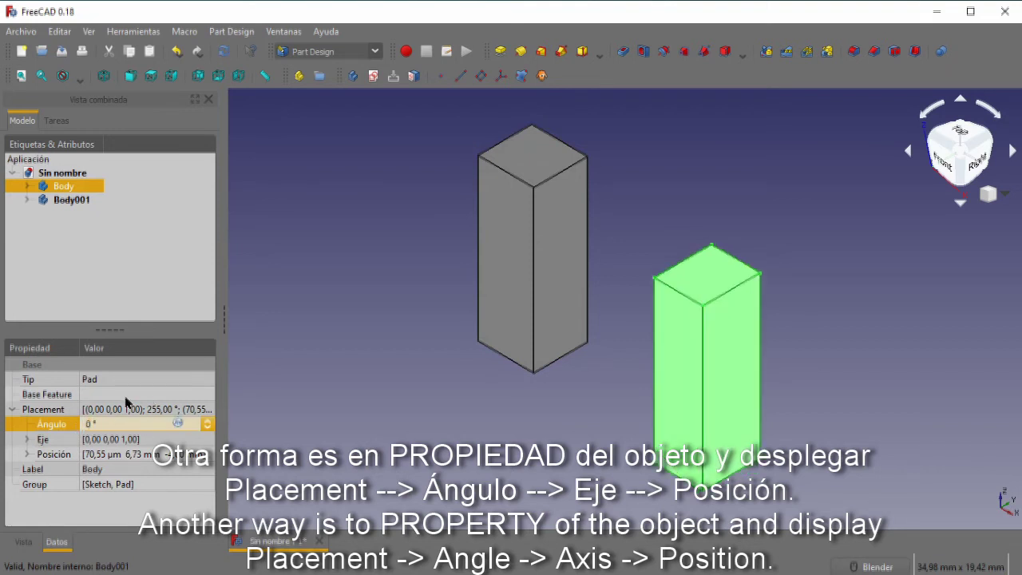
click(113, 441)
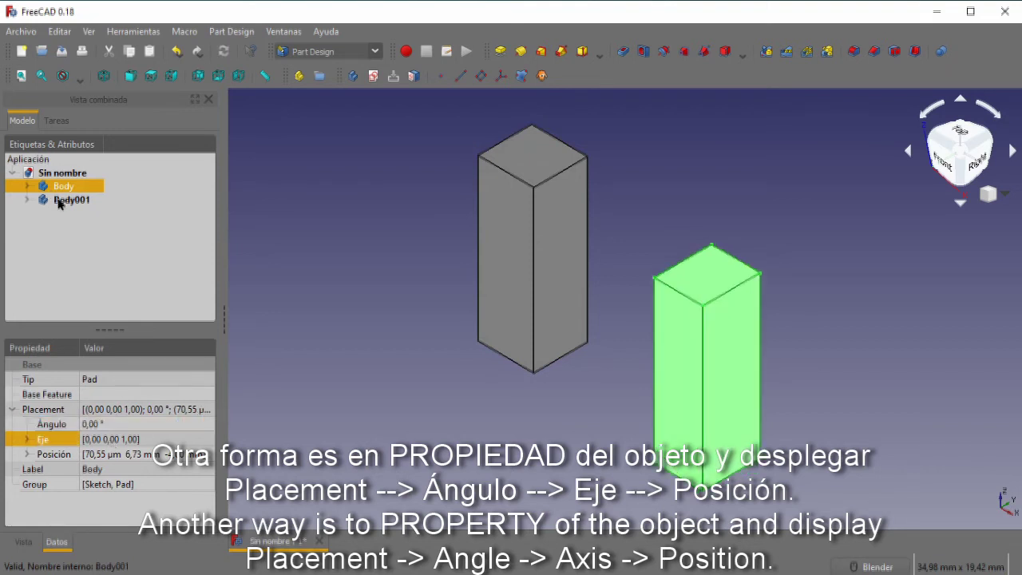
click(60, 201)
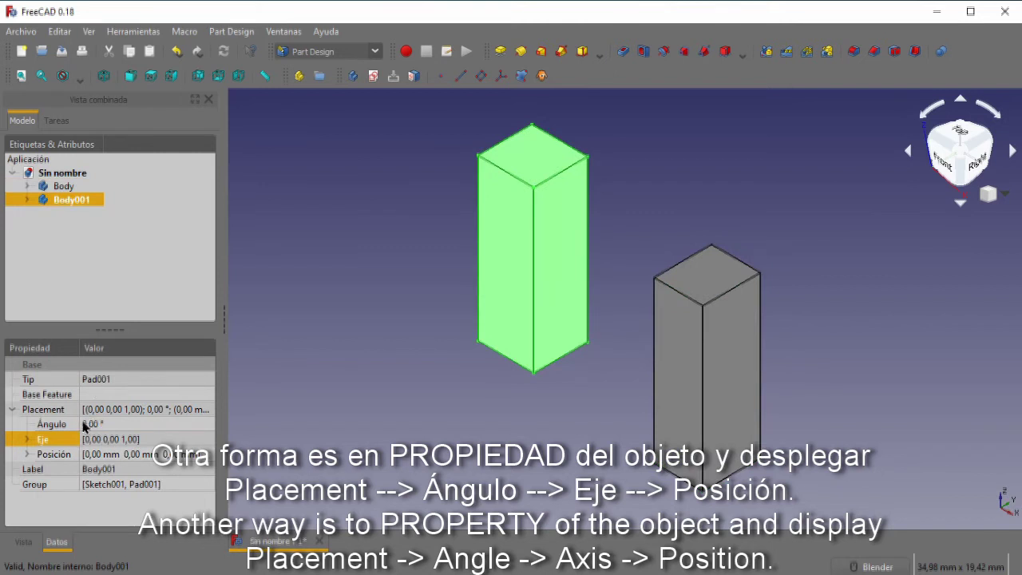
Expand Body001's Placement position to show its x, y, z values
click(28, 454)
click(27, 455)
click(27, 454)
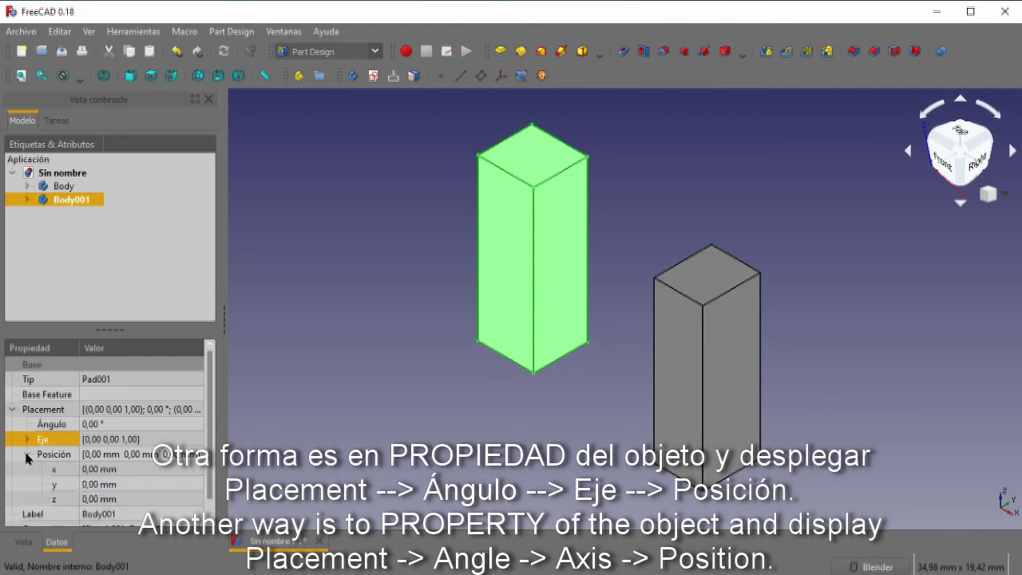
click(27, 455)
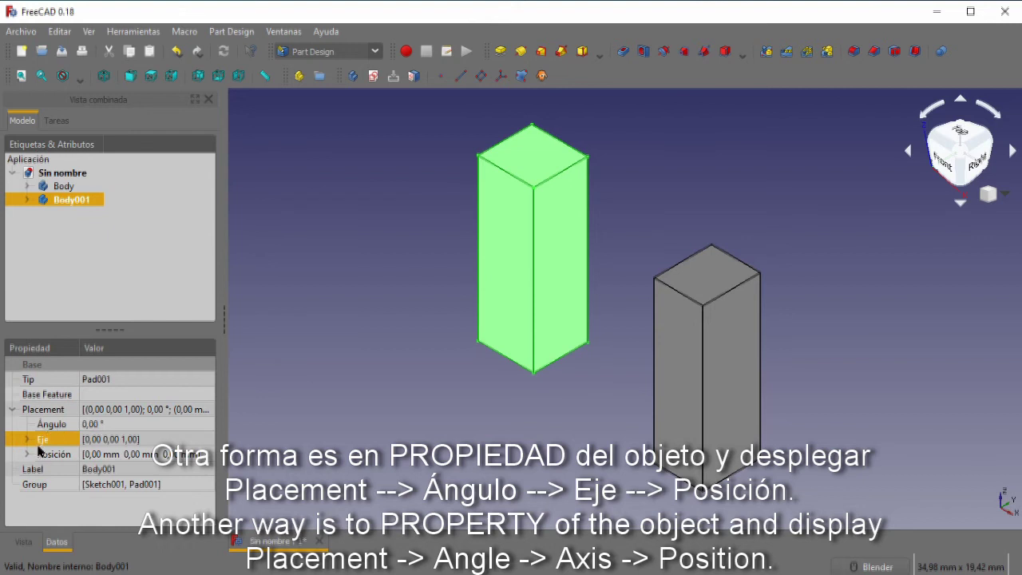
click(40, 454)
click(27, 454)
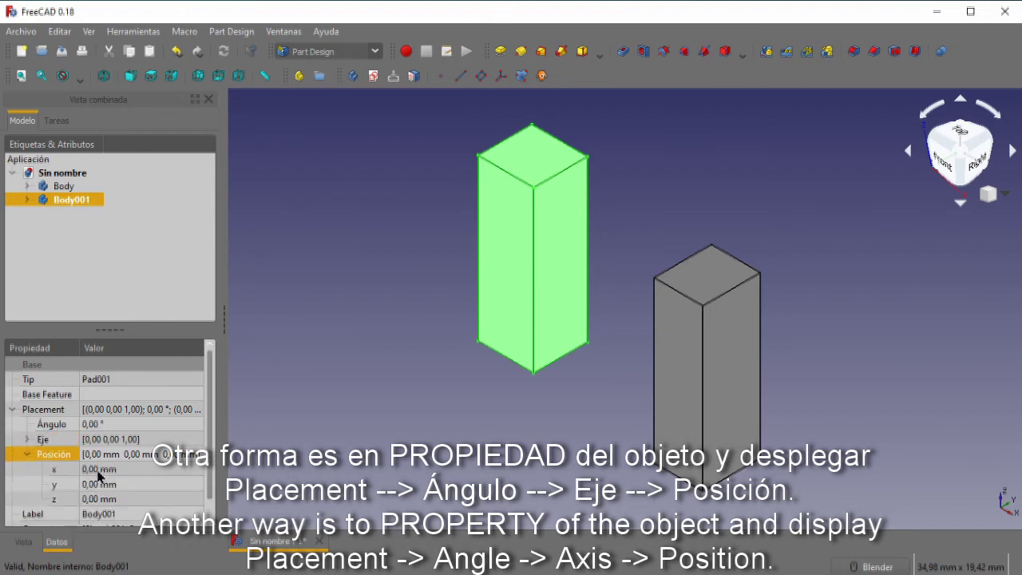
Step Body001's x position up to about 2 mm and back down
click(98, 473)
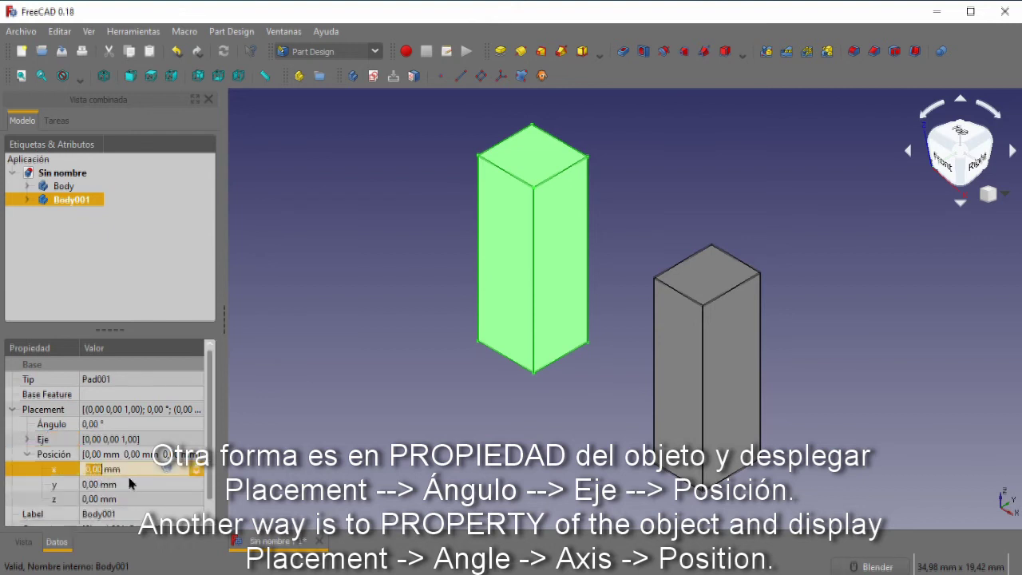
click(197, 467)
click(197, 467)
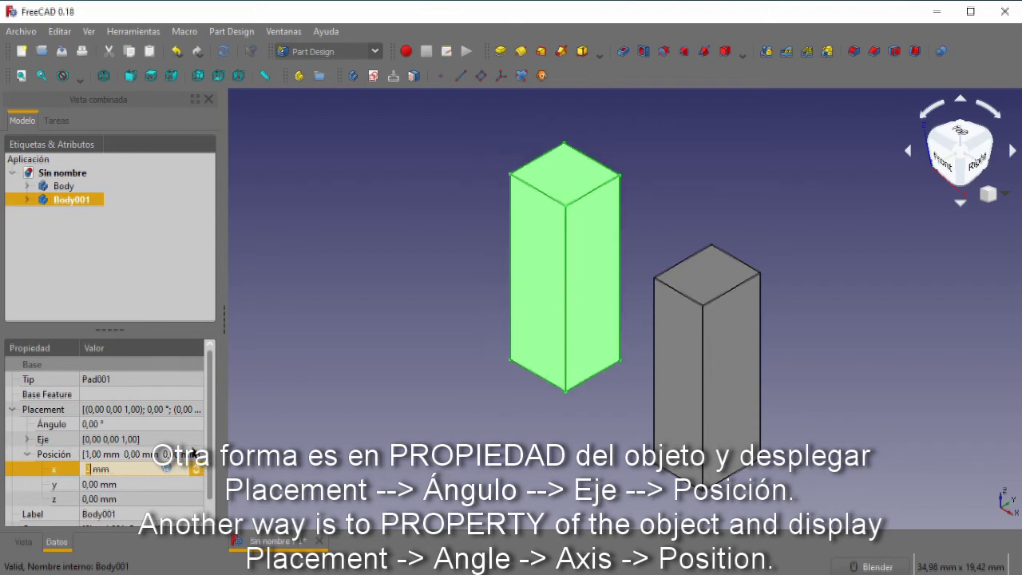
click(196, 467)
click(195, 468)
click(195, 467)
click(195, 474)
click(195, 474)
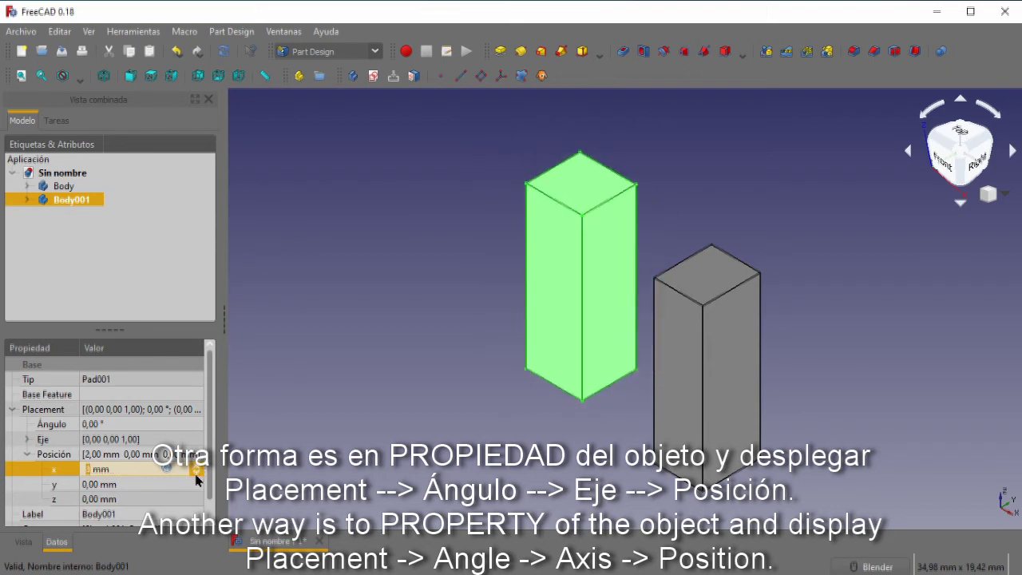
click(196, 474)
click(196, 474)
click(196, 474)
Nudge Body001's y position up three steps and back down three steps
click(142, 483)
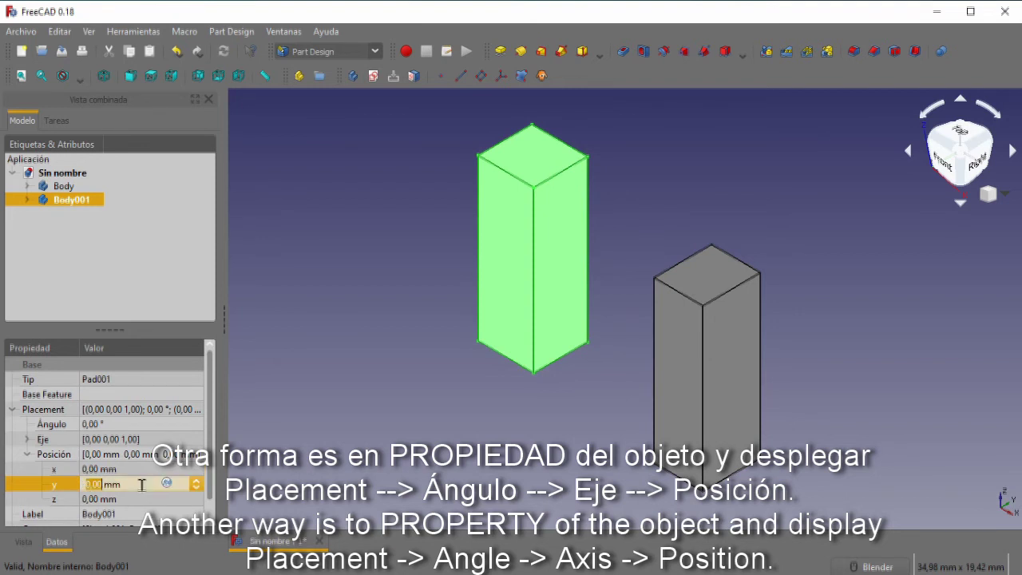
click(197, 482)
click(197, 482)
click(197, 482)
click(197, 483)
click(198, 483)
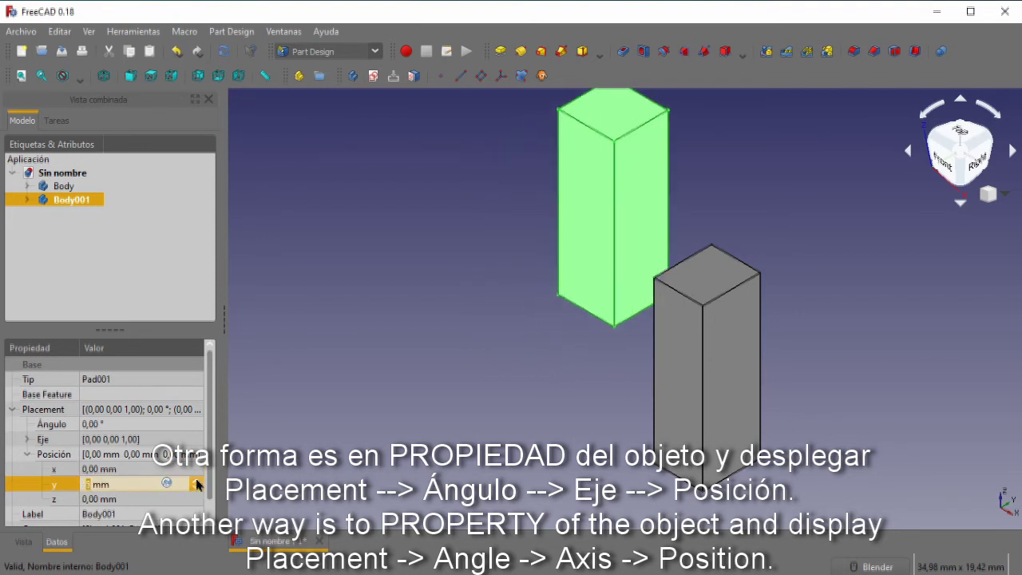
click(195, 488)
click(195, 488)
click(195, 488)
click(195, 488)
click(194, 488)
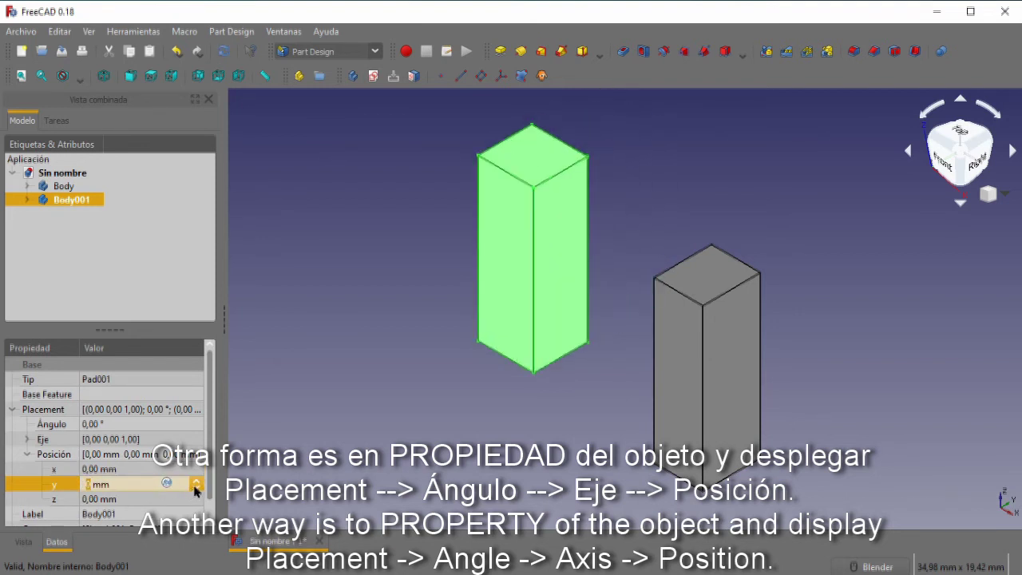
Raise and lower Body001's z position, returning it to 0 mm, and collapse the position values
click(176, 499)
click(197, 495)
click(196, 495)
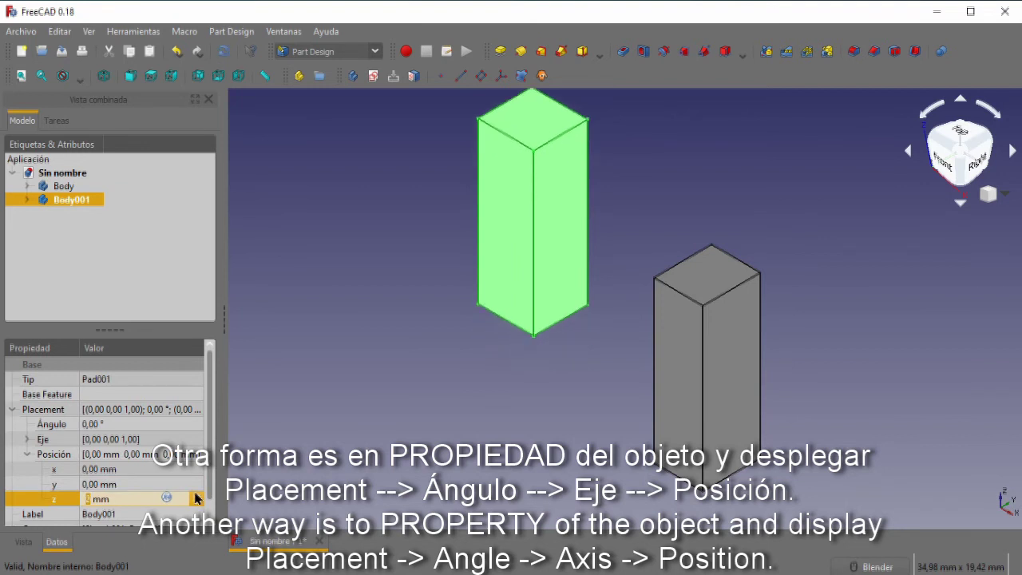
click(196, 495)
click(196, 495)
click(198, 502)
click(197, 501)
click(197, 502)
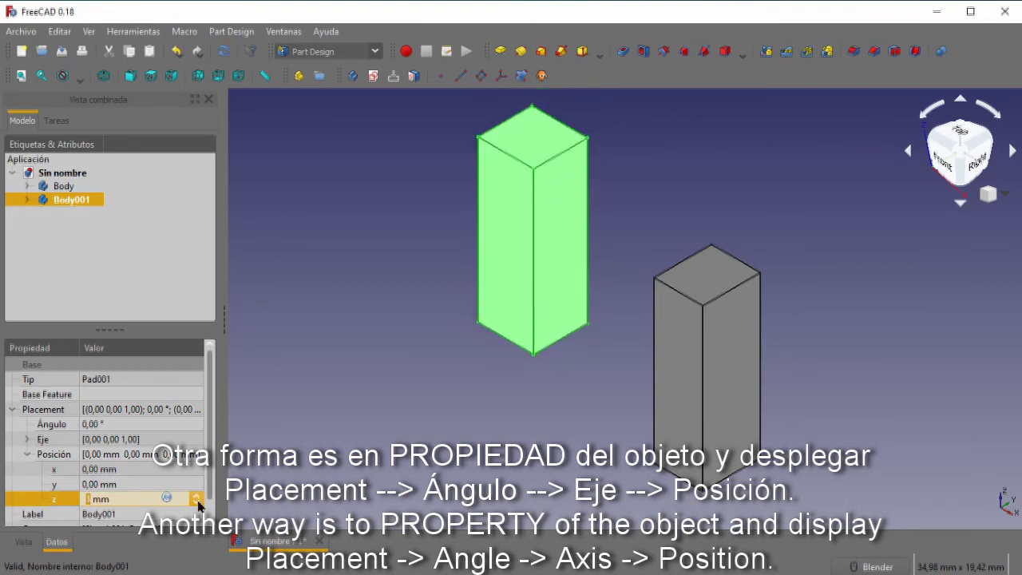
click(197, 501)
click(198, 502)
click(197, 501)
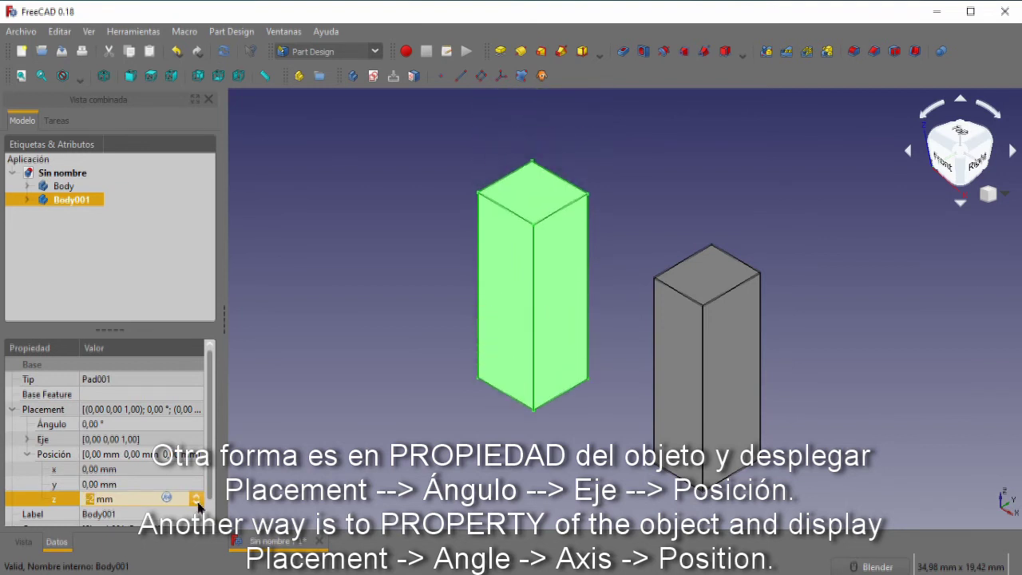
click(197, 495)
click(196, 495)
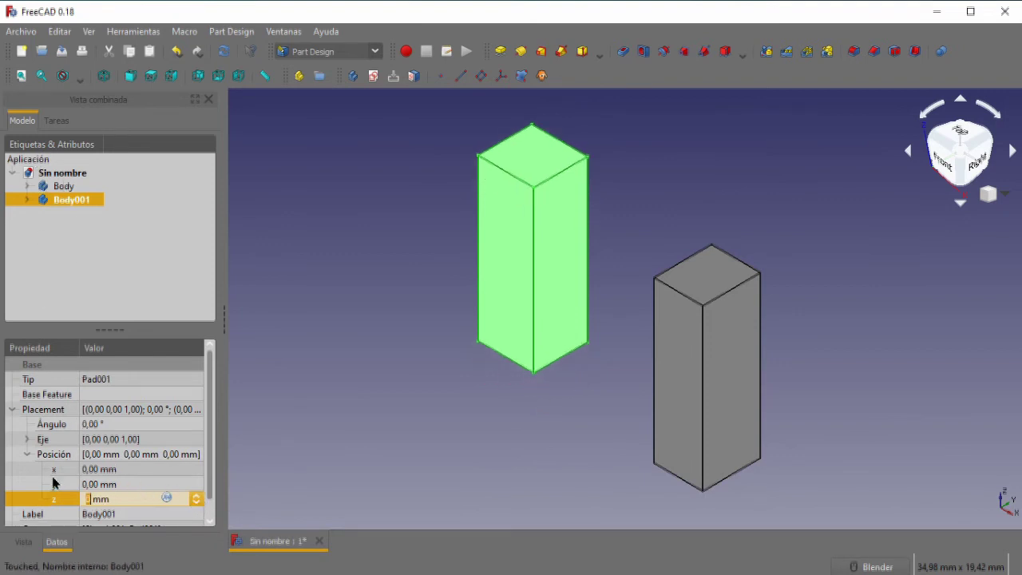
click(28, 455)
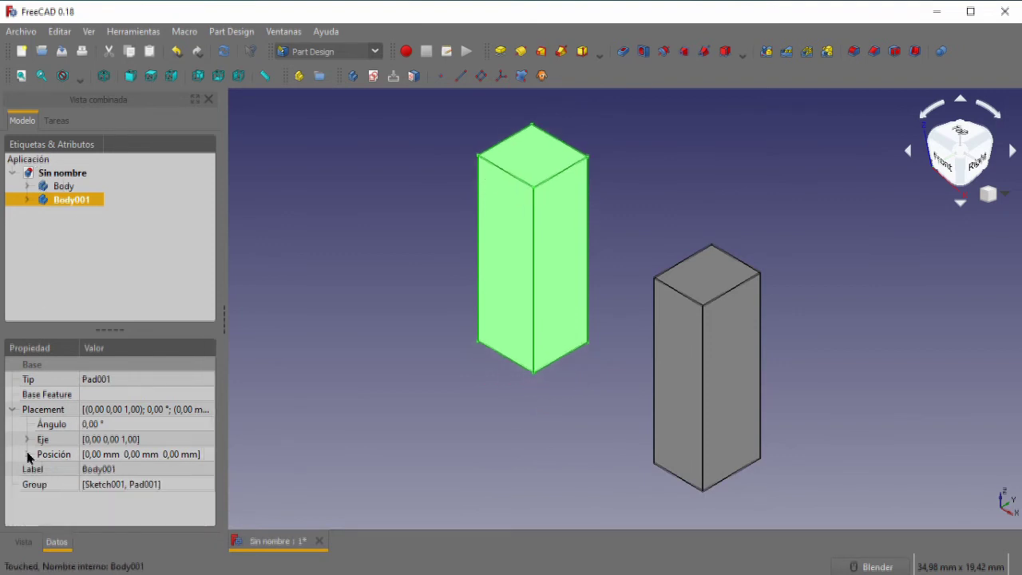
Select Body and set its Placement position to x=0, y=0, z=0 mm
click(59, 188)
click(91, 499)
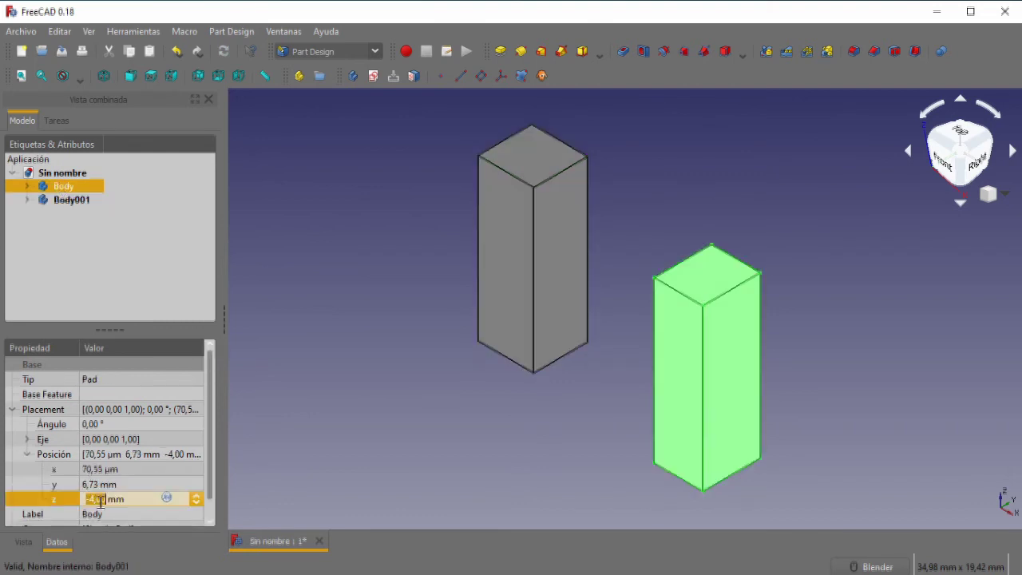
text(0)
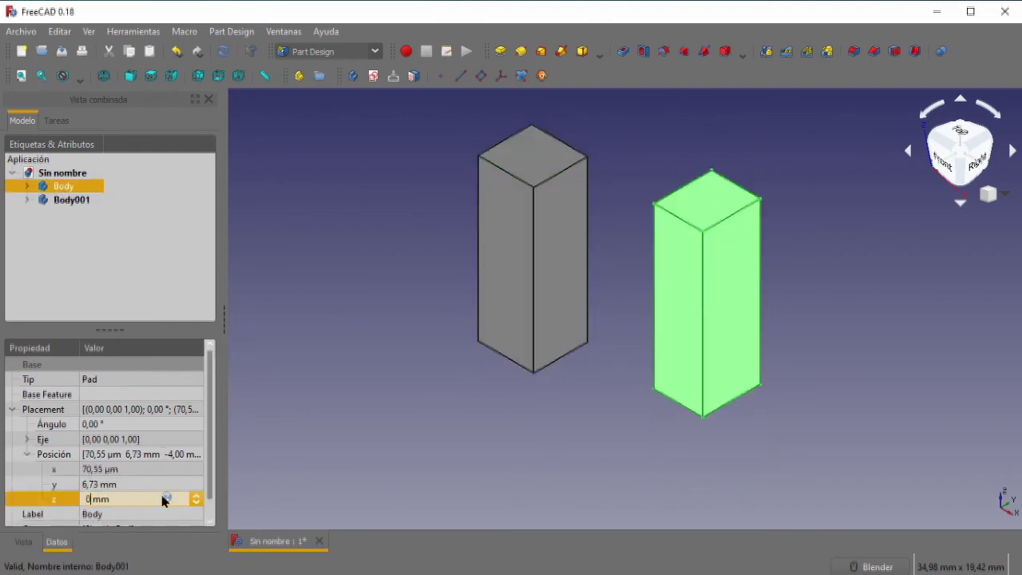
click(144, 482)
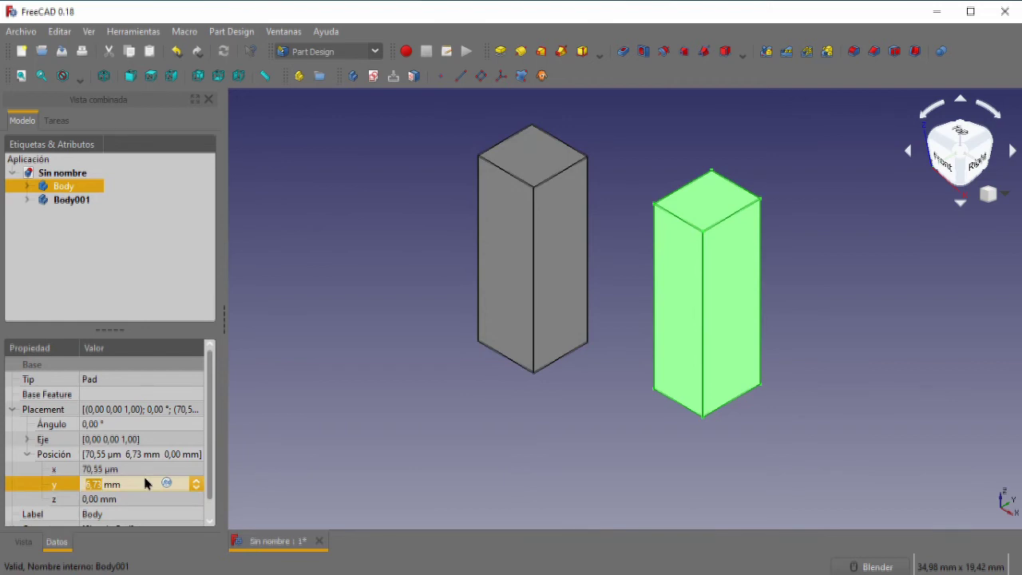
text(0)
click(136, 469)
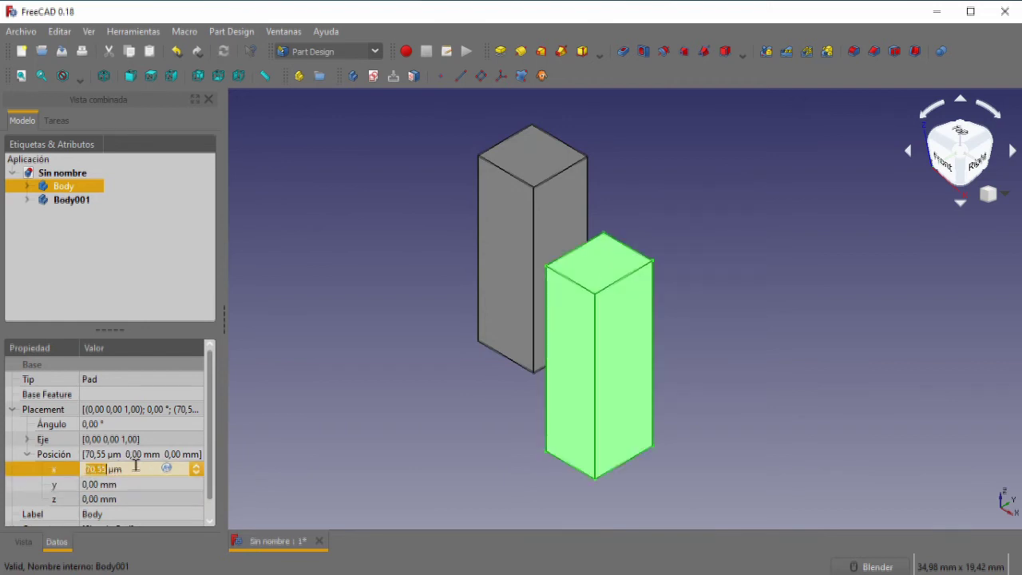
text(0)
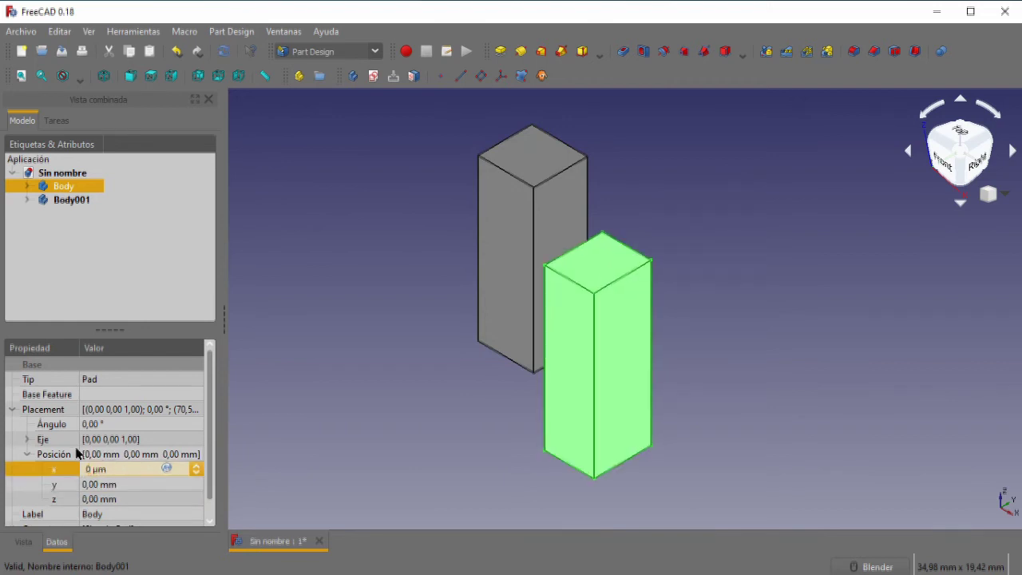
click(136, 485)
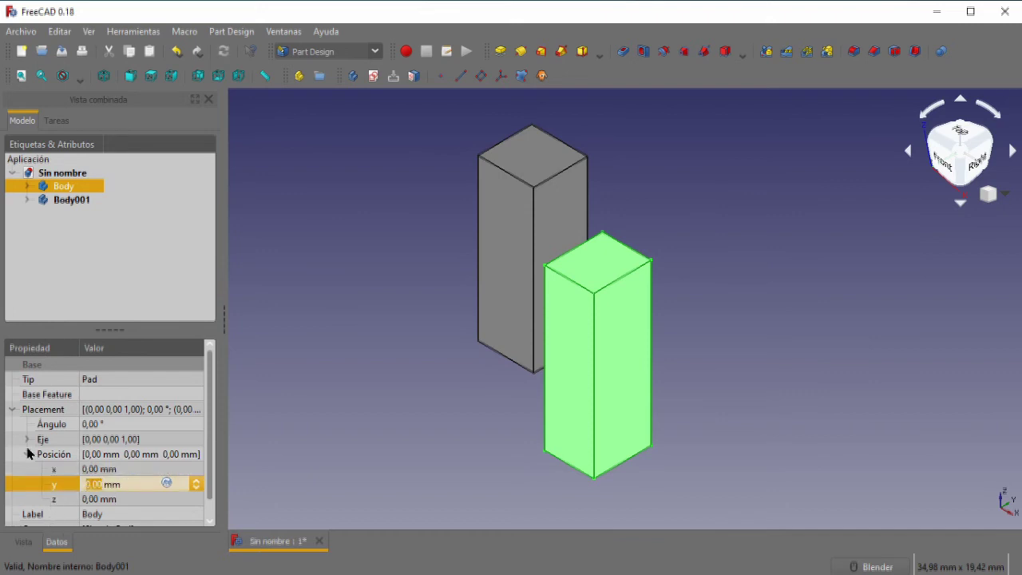
click(53, 456)
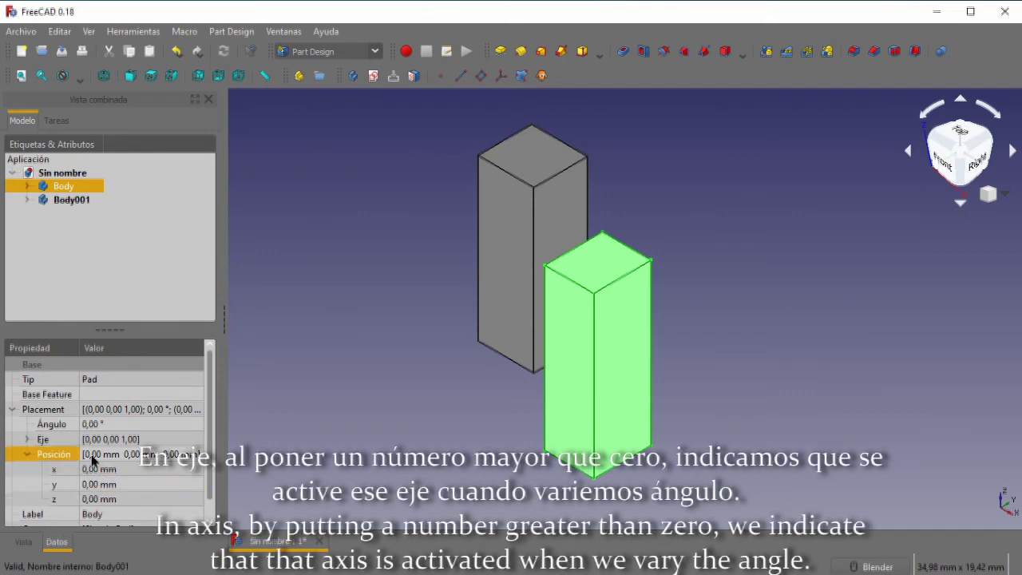
Show Body's rotation axis components and try a rotation angle of 1 around the Z axis
click(28, 455)
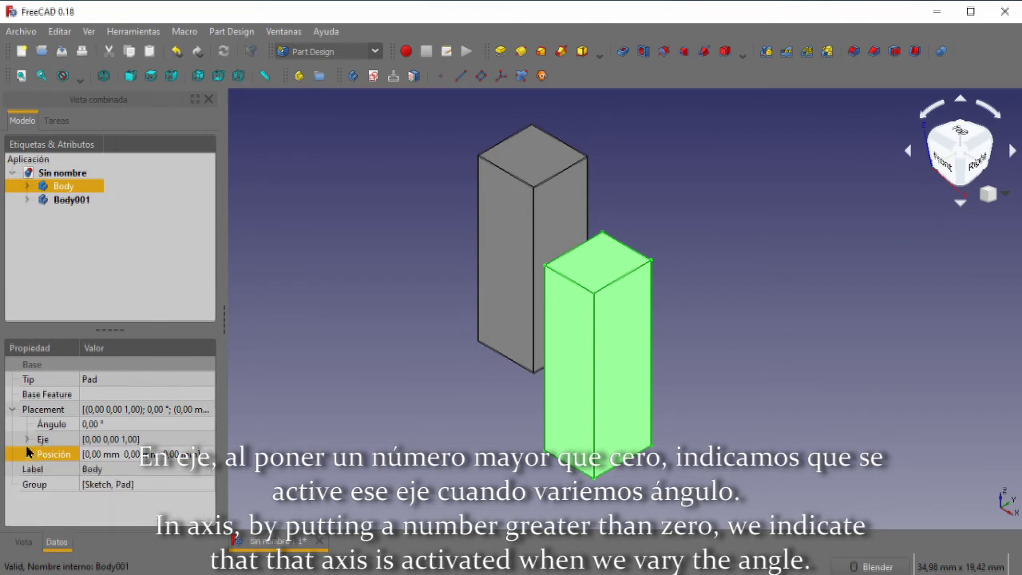
click(27, 440)
click(61, 485)
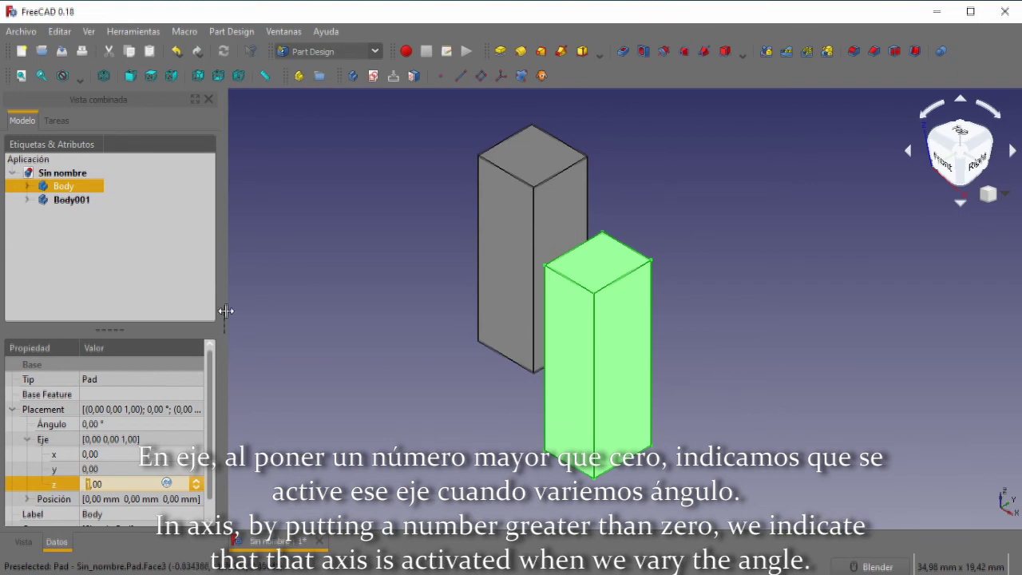
click(106, 424)
text(1)
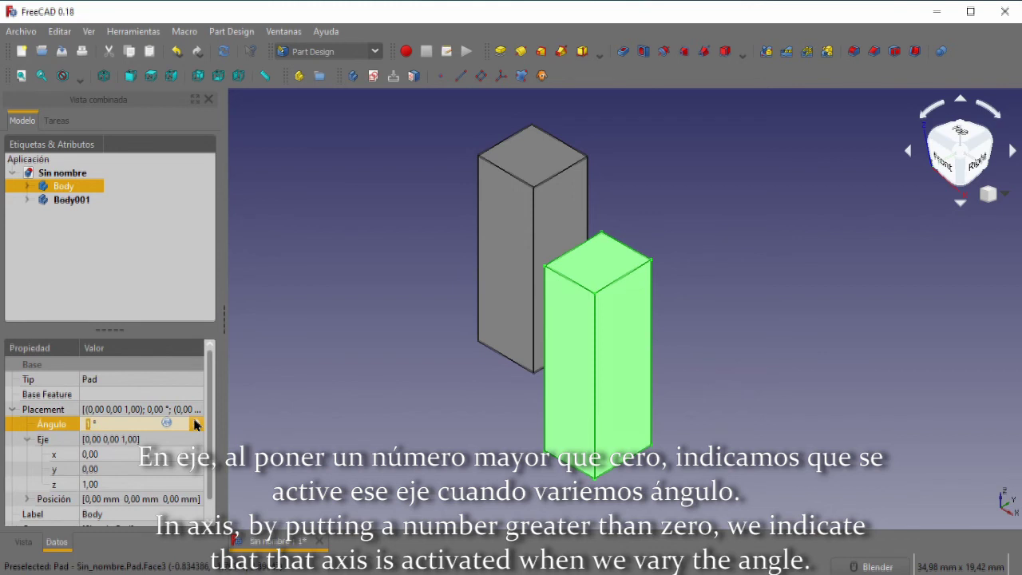
scroll(194, 424, up, 3)
scroll(194, 424, up, 2)
scroll(196, 434, up, 2)
scroll(196, 434, up, 2)
scroll(195, 434, up, 2)
scroll(194, 435, up, 2)
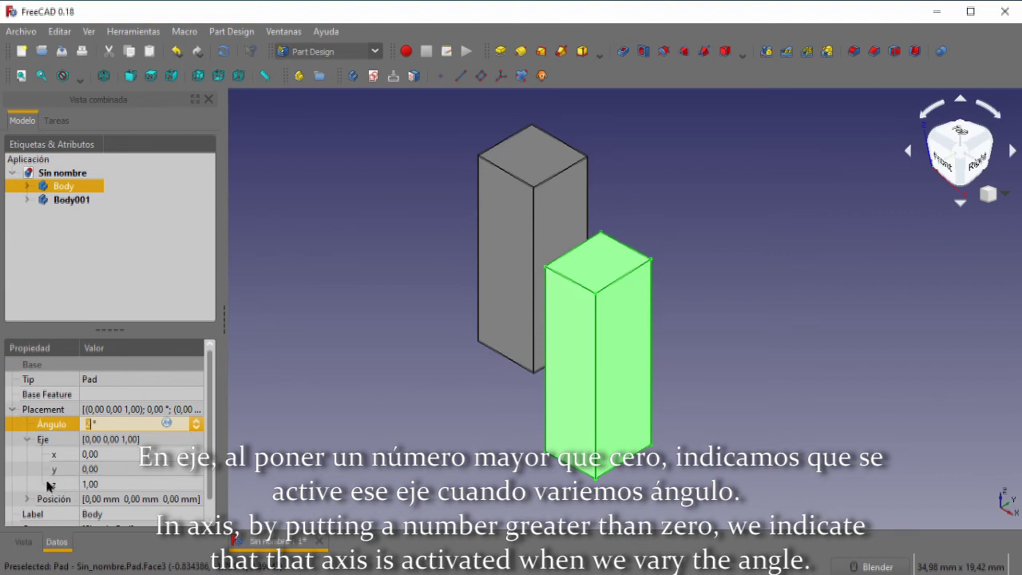
scroll(196, 424, up, 1)
scroll(196, 424, up, 1)
Change Body's rotation axis to Y by setting axis z to 0 and y to 1
click(114, 483)
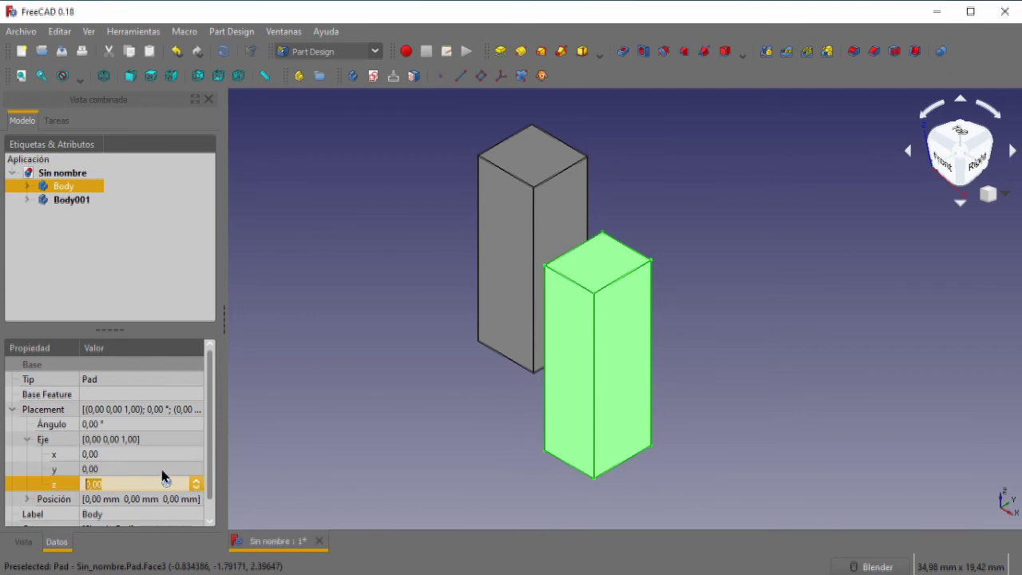
click(159, 469)
click(196, 465)
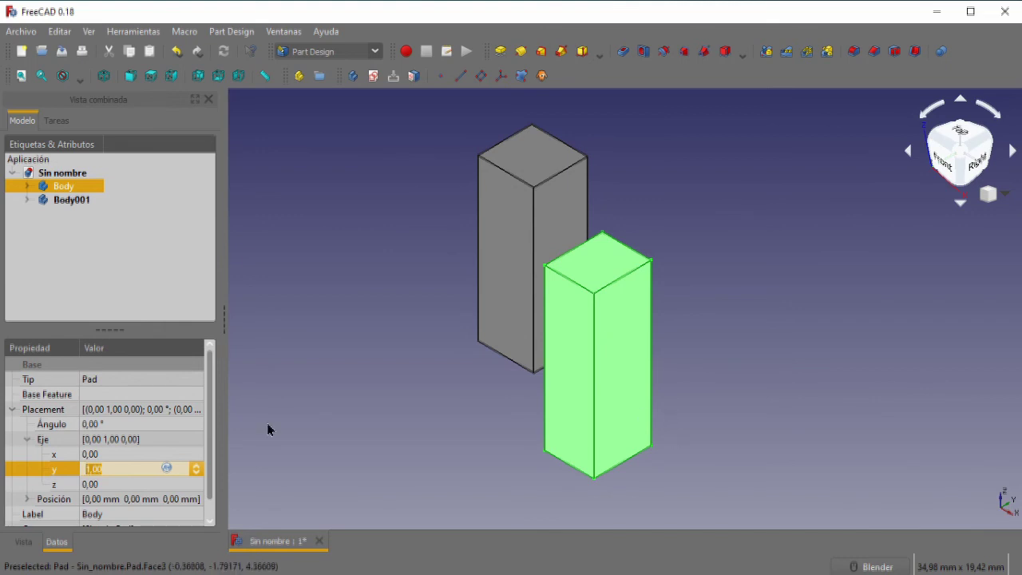
click(111, 424)
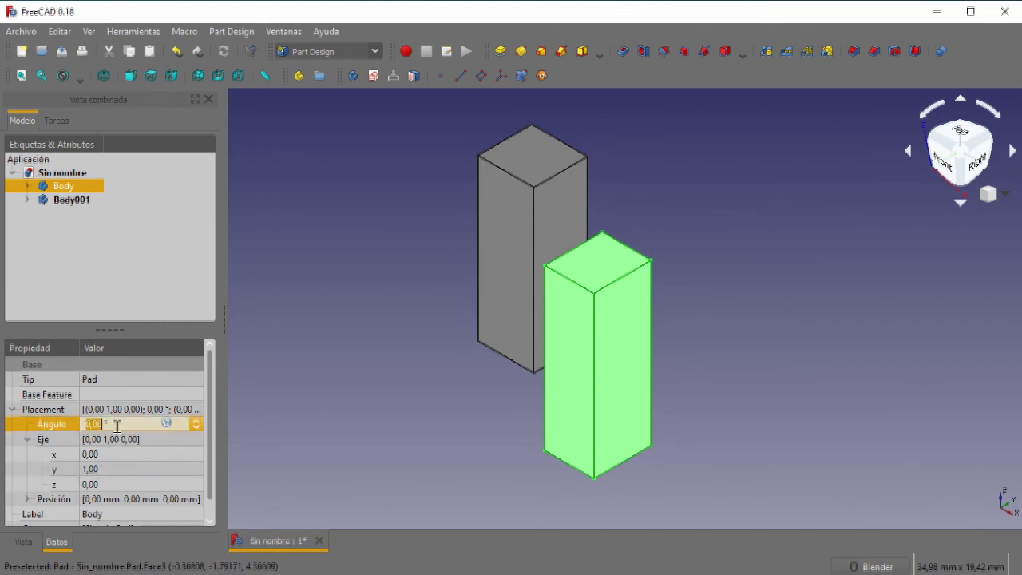
Rotate Body about 10° around Y, then switch the axis to X (x=1, y=0)
click(195, 422)
drag(194, 424, 194, 428)
click(132, 453)
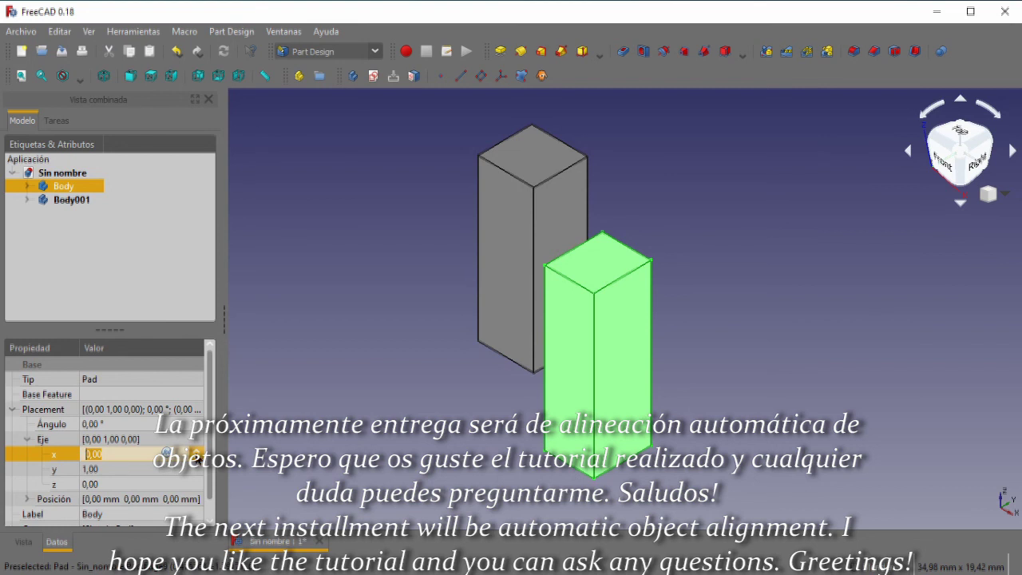
click(196, 452)
click(157, 472)
click(196, 473)
click(161, 442)
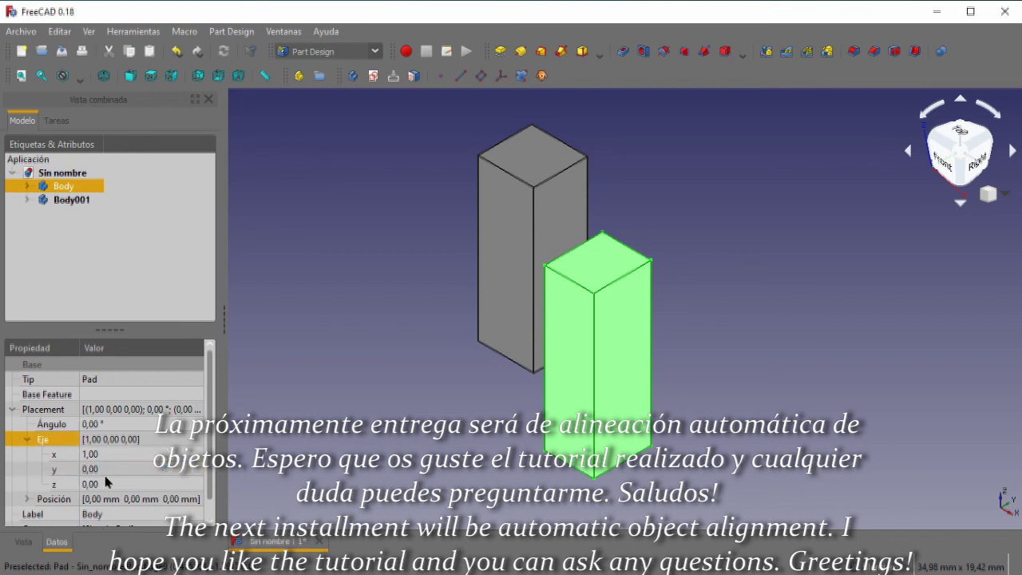
Try different rotation angles for Body about the X axis
click(112, 425)
scroll(188, 426, up, 1)
scroll(190, 428, up, 1)
scroll(192, 430, up, 1)
scroll(194, 432, up, 1)
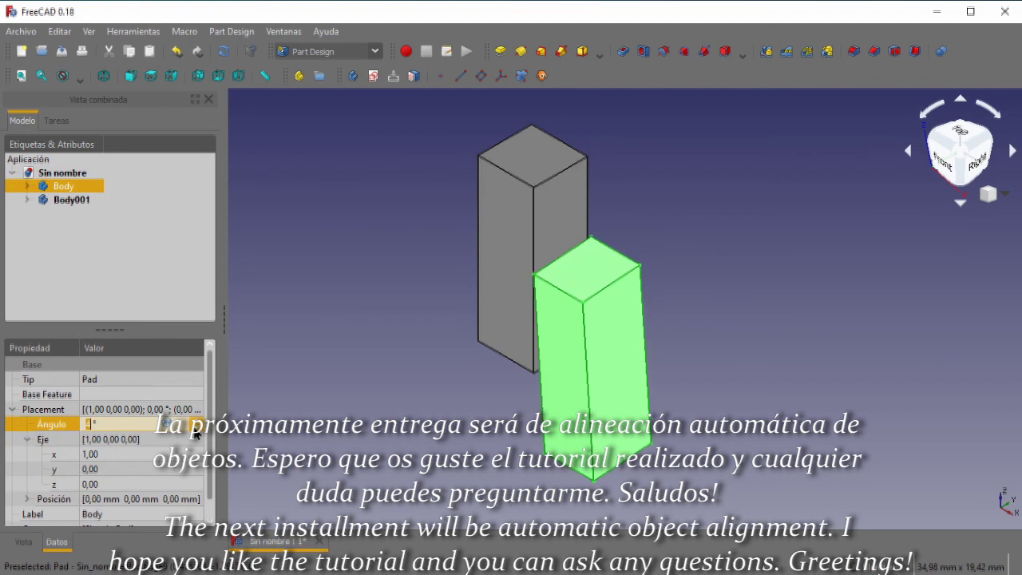
scroll(196, 429, down, 1)
scroll(199, 430, down, 1)
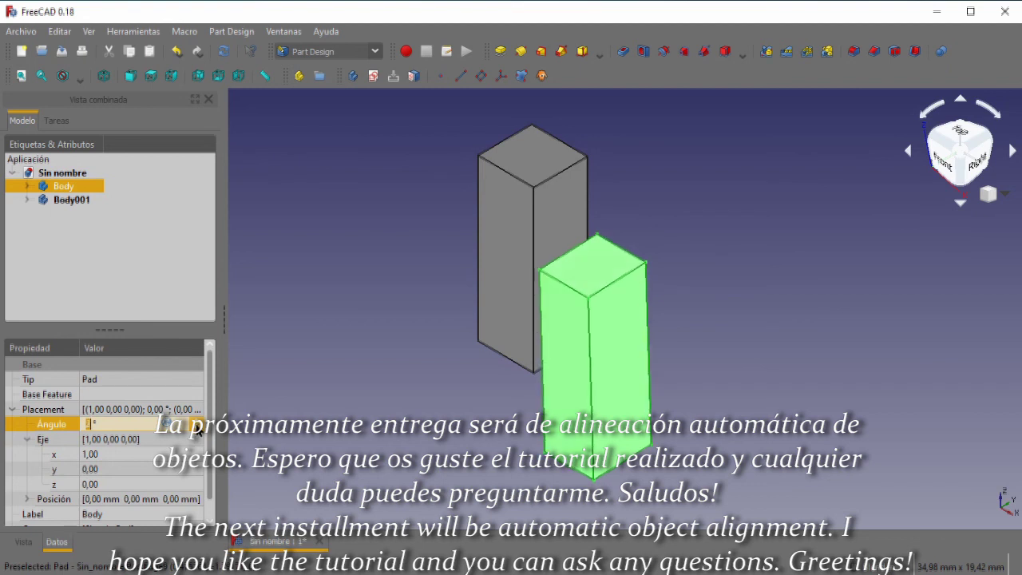
scroll(199, 430, down, 1)
scroll(199, 431, down, 1)
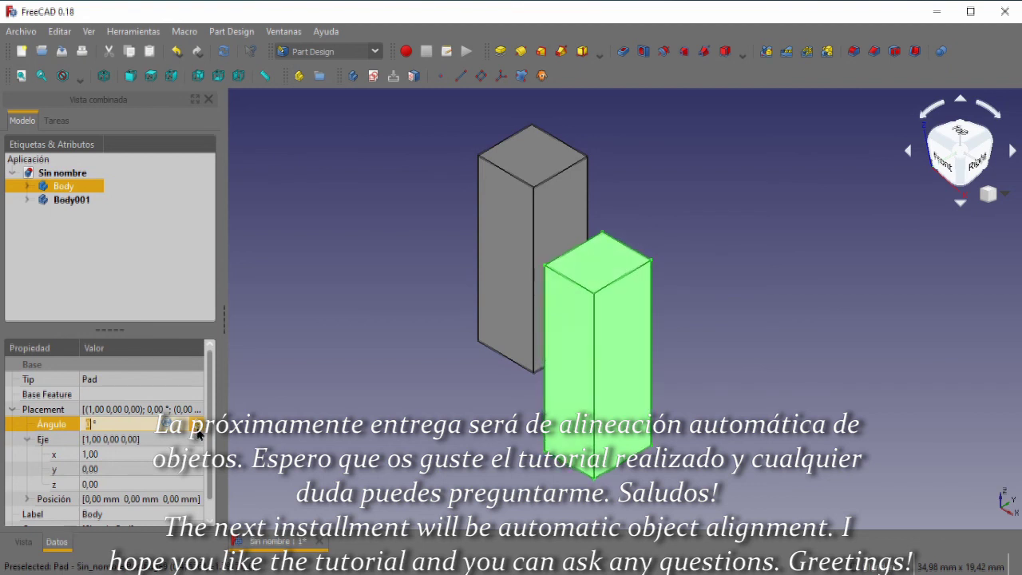
Set the axis y component to 1 for a diagonal (1, 1, 0) axis and raise the angle
click(91, 473)
text(1)
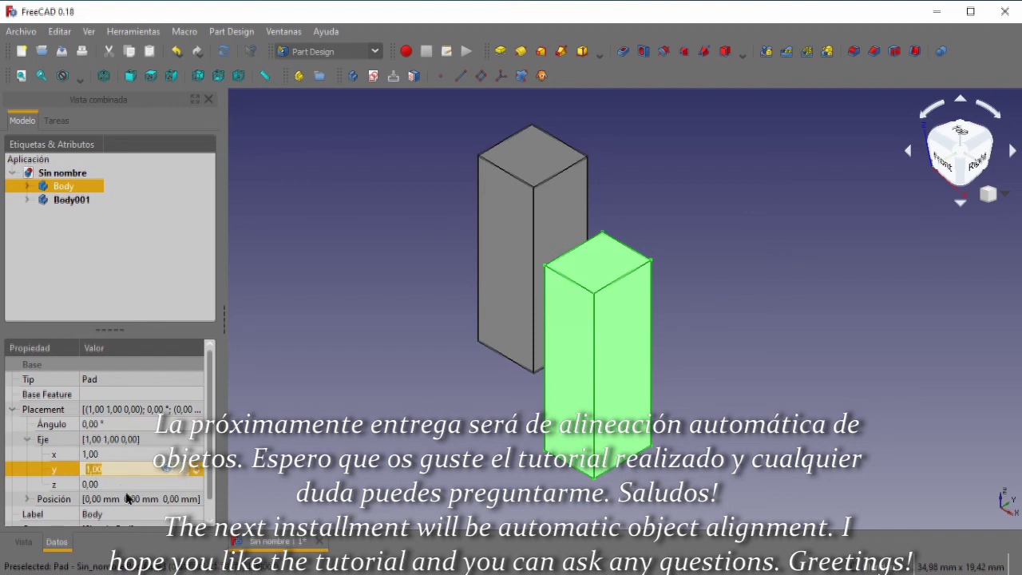
click(141, 439)
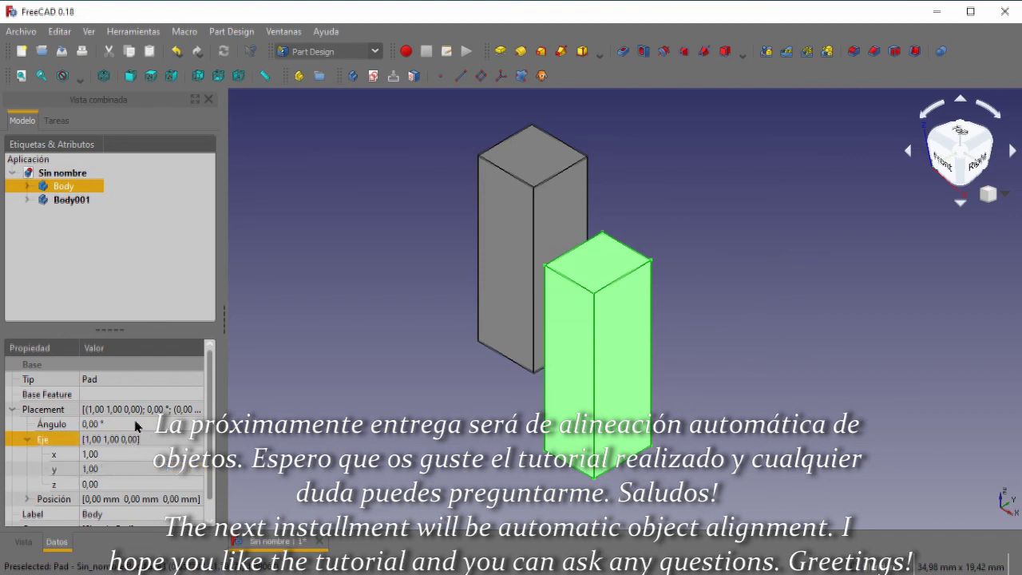
click(136, 425)
text(1)
key(Up)
key(Up)
key(Up)
key(Up)
key(Up)
key(Up)
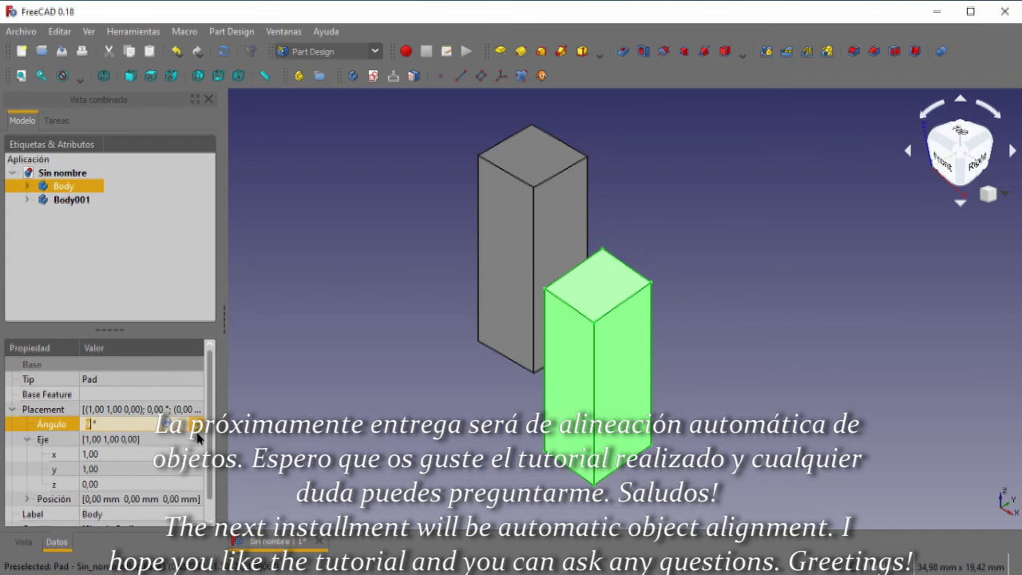
key(Up)
key(Up)
key(Up)
key(Up)
key(Up)
key(Up)
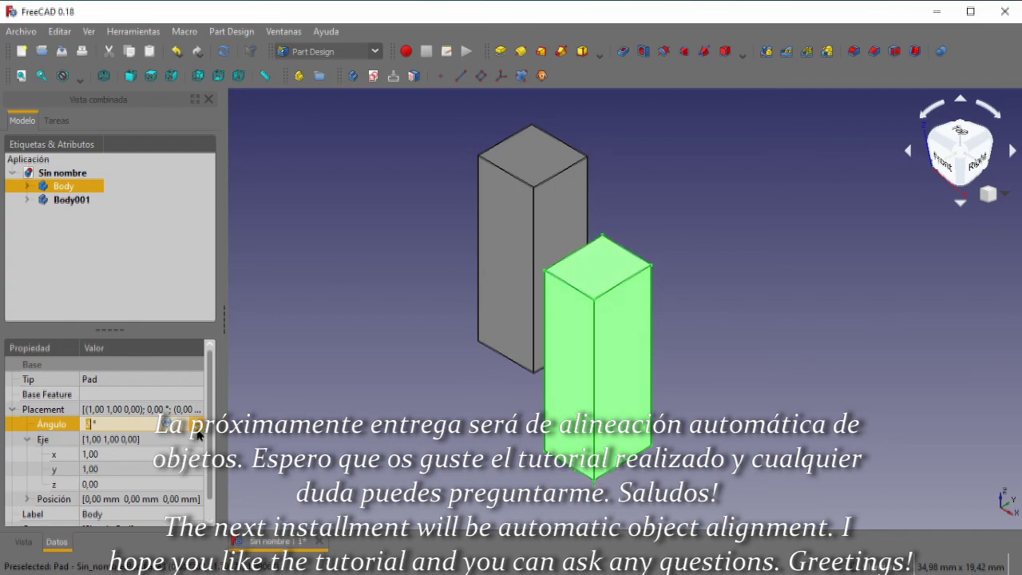